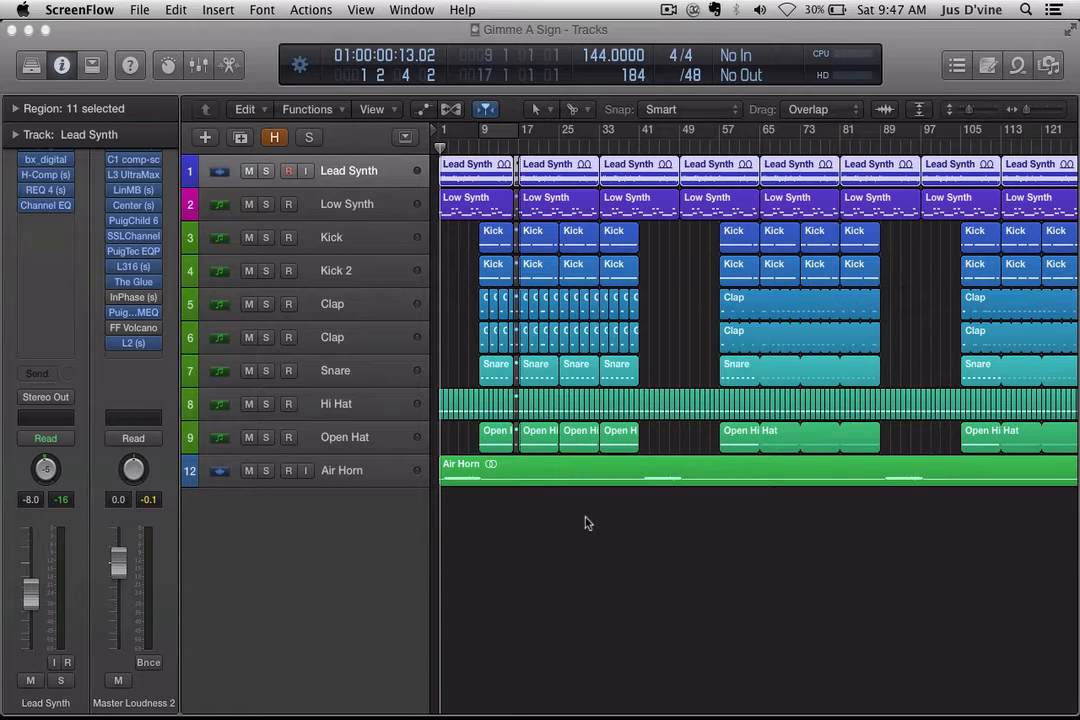
Step: Preview the 12_synths 1 84 Ebm.wav file with Quick Look in Finder
mouse_move(540, 712)
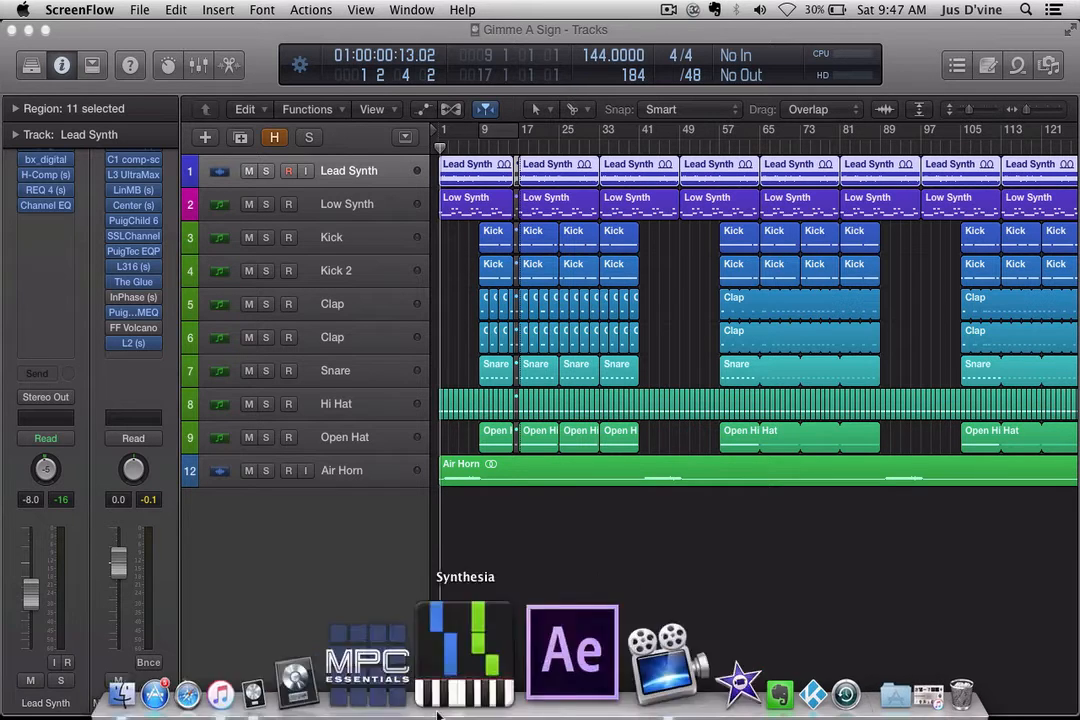
left_click(270, 686)
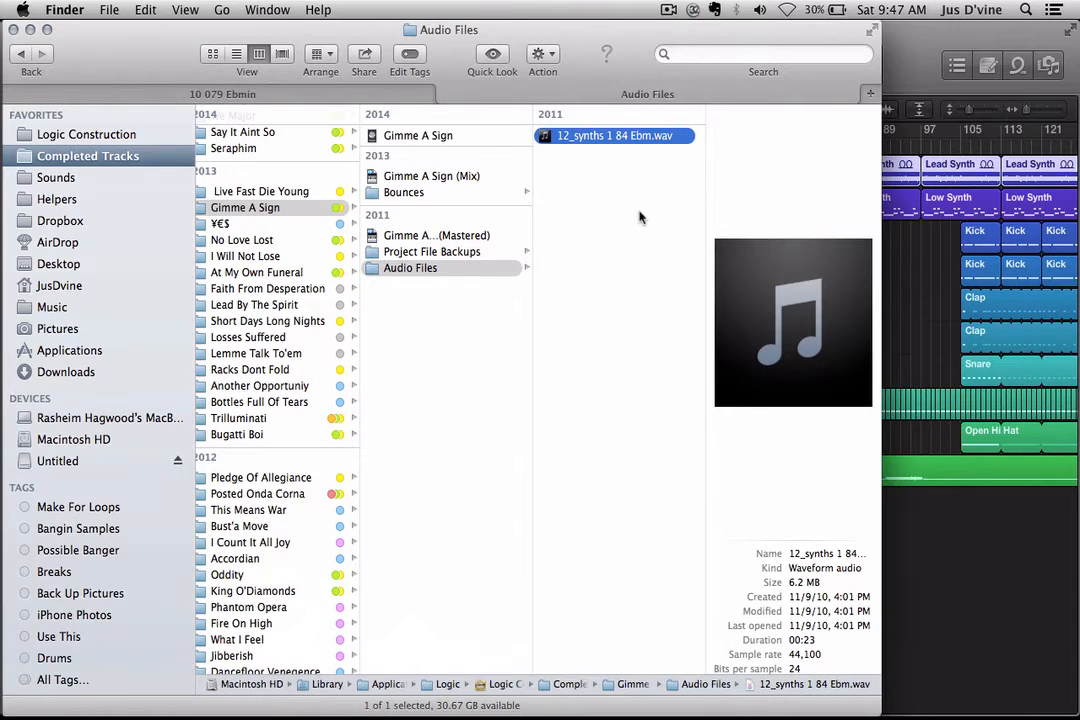
key("space")
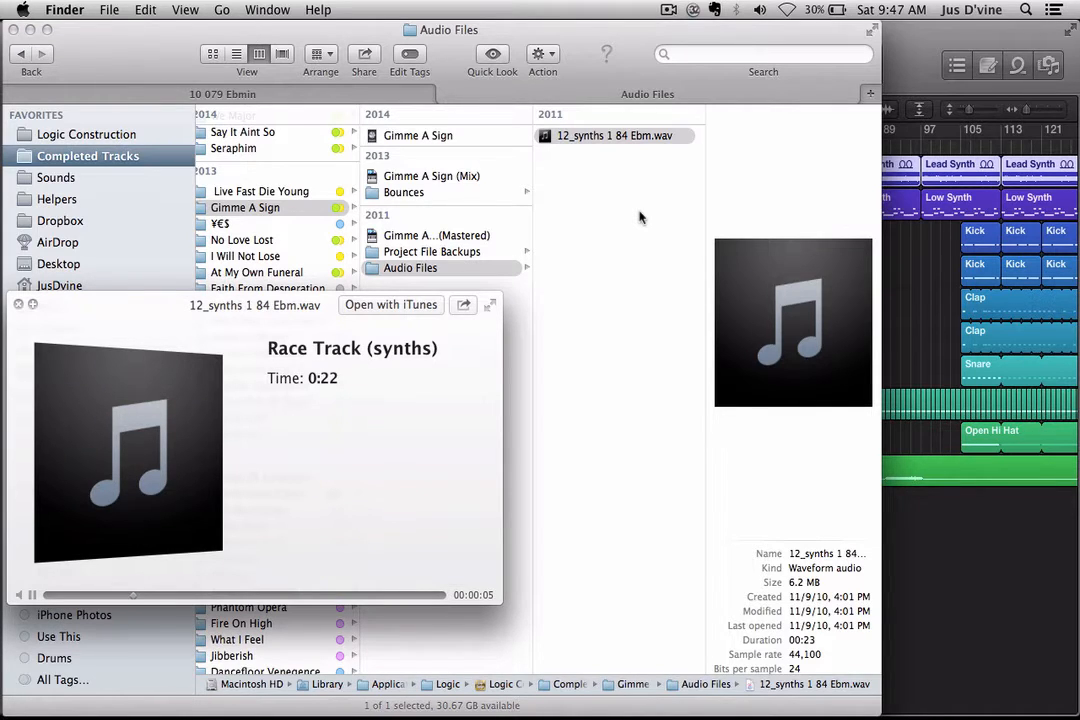
key("space")
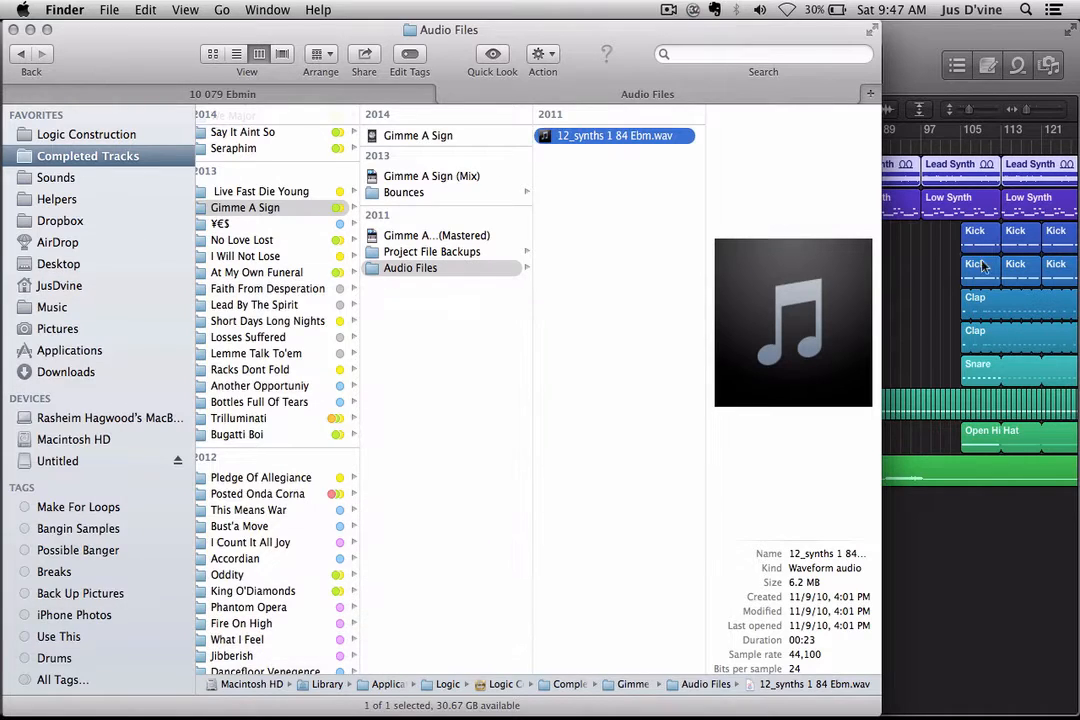
Step: Return to the Logic project and solo the Lead Synth track
left_click(953, 541)
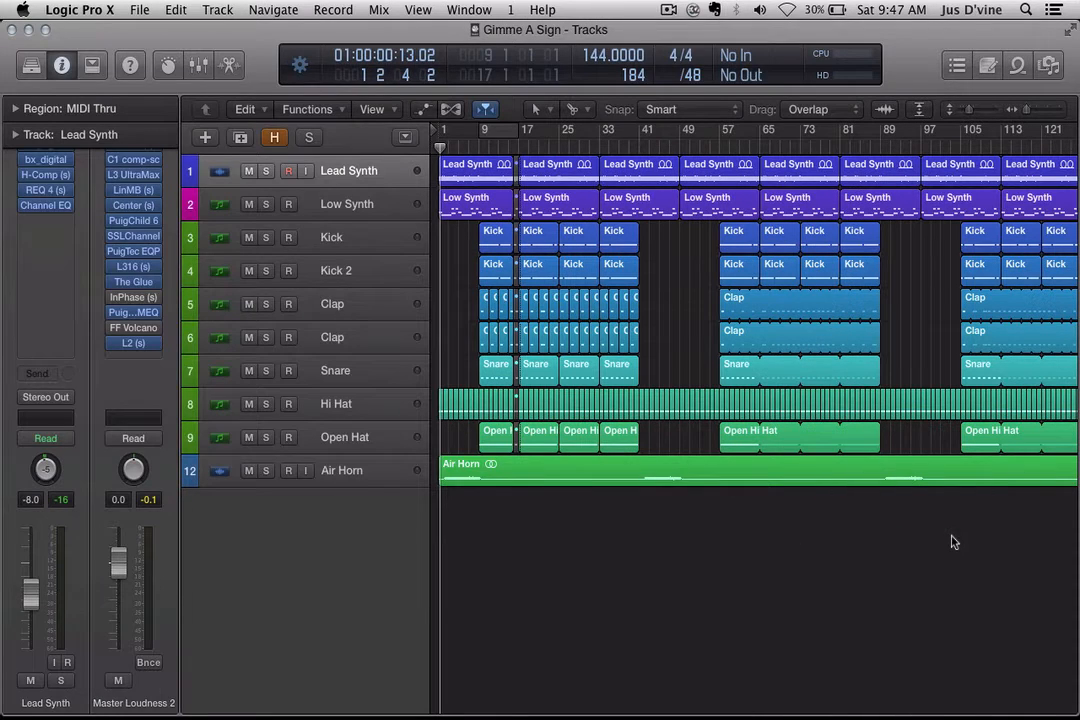
left_click(195, 668)
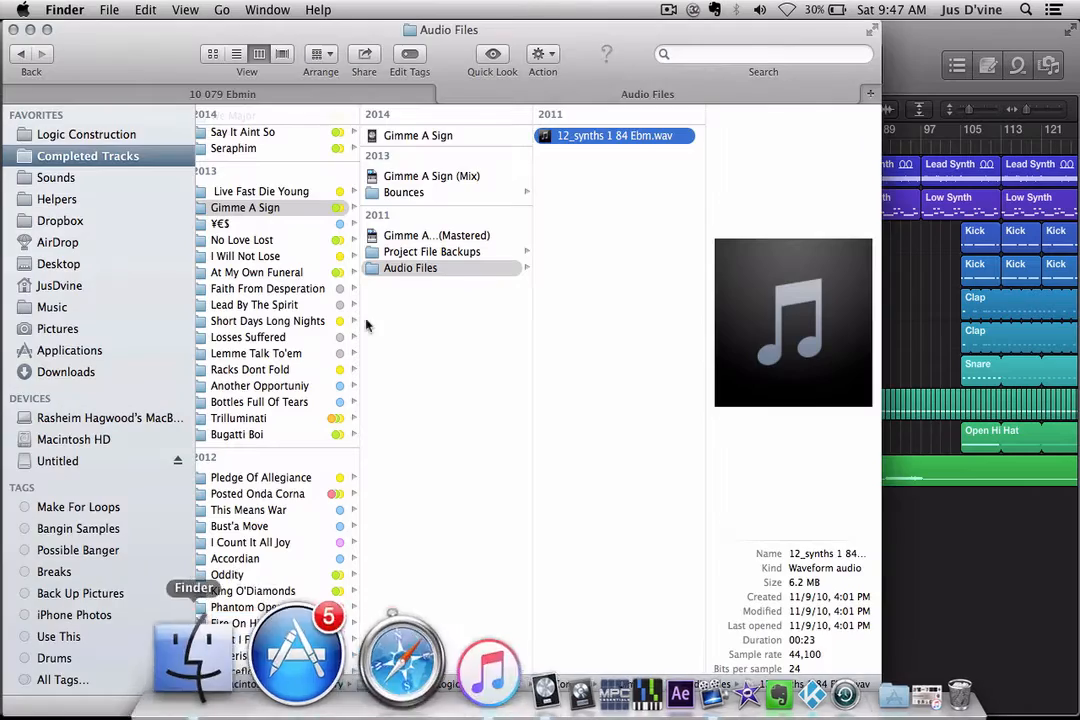
left_click(937, 611)
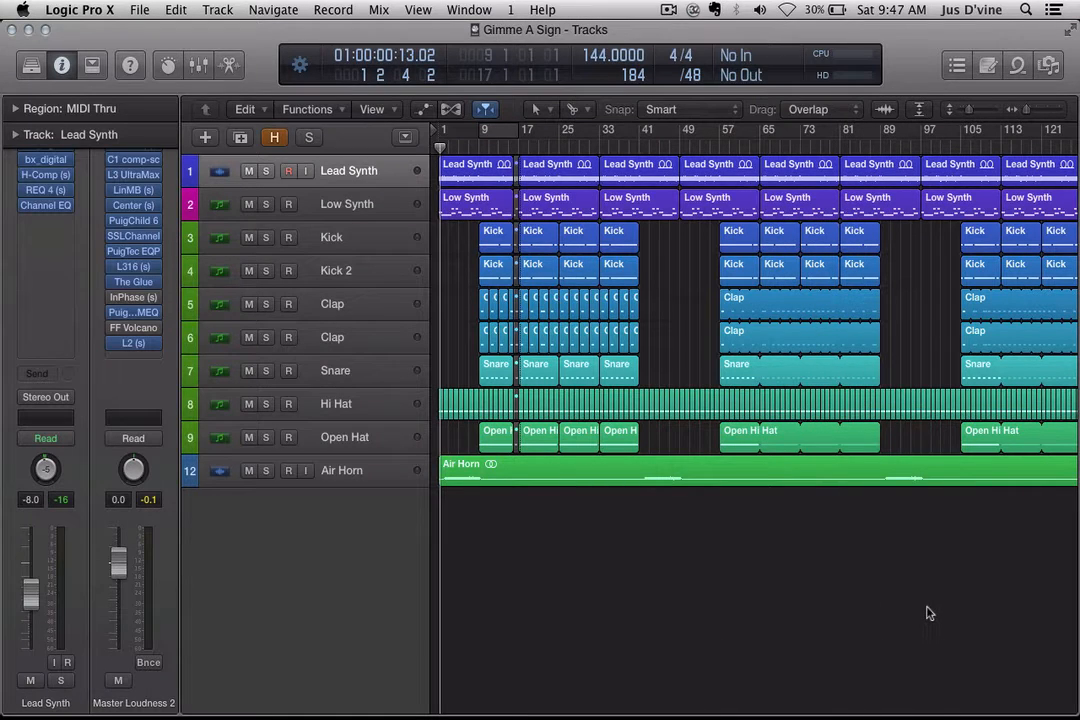
left_click(266, 171)
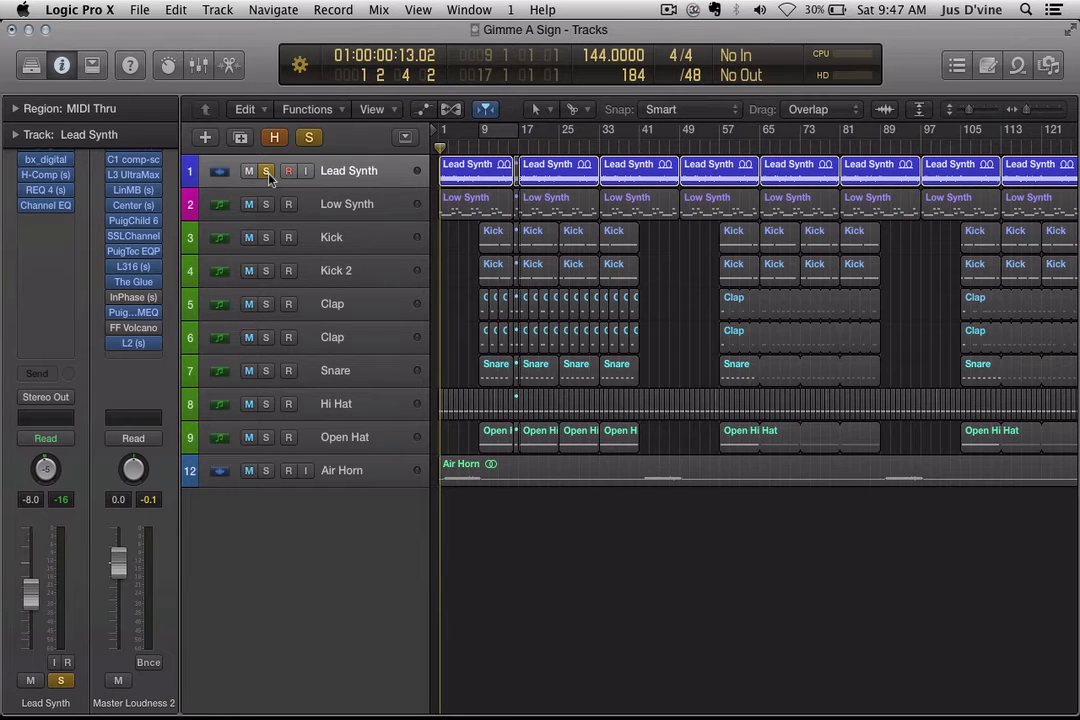
Step: Play the soloed Lead Synth from bar 1, stop, and return the playhead to the start
key("Return")
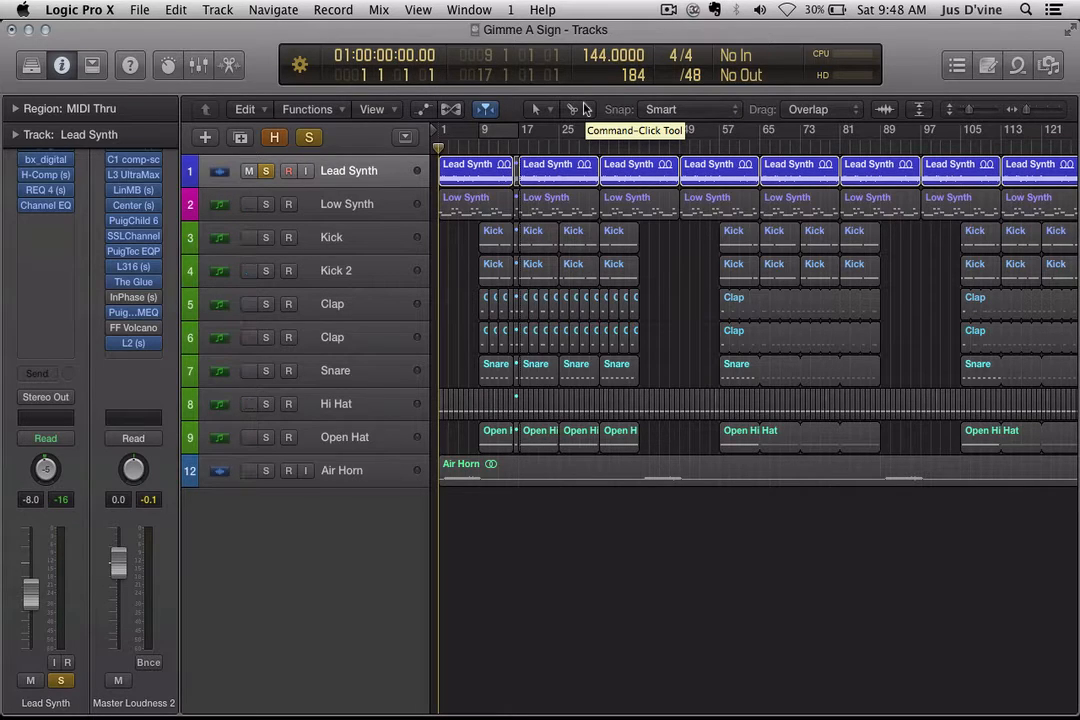
key("space")
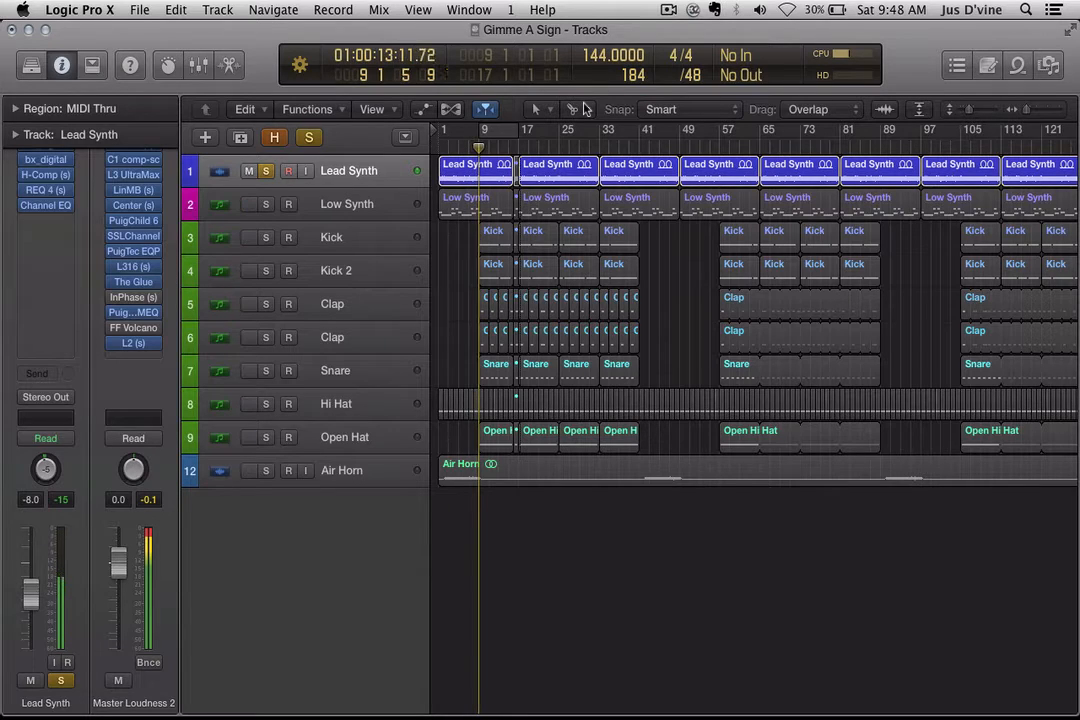
key("space")
key("Return")
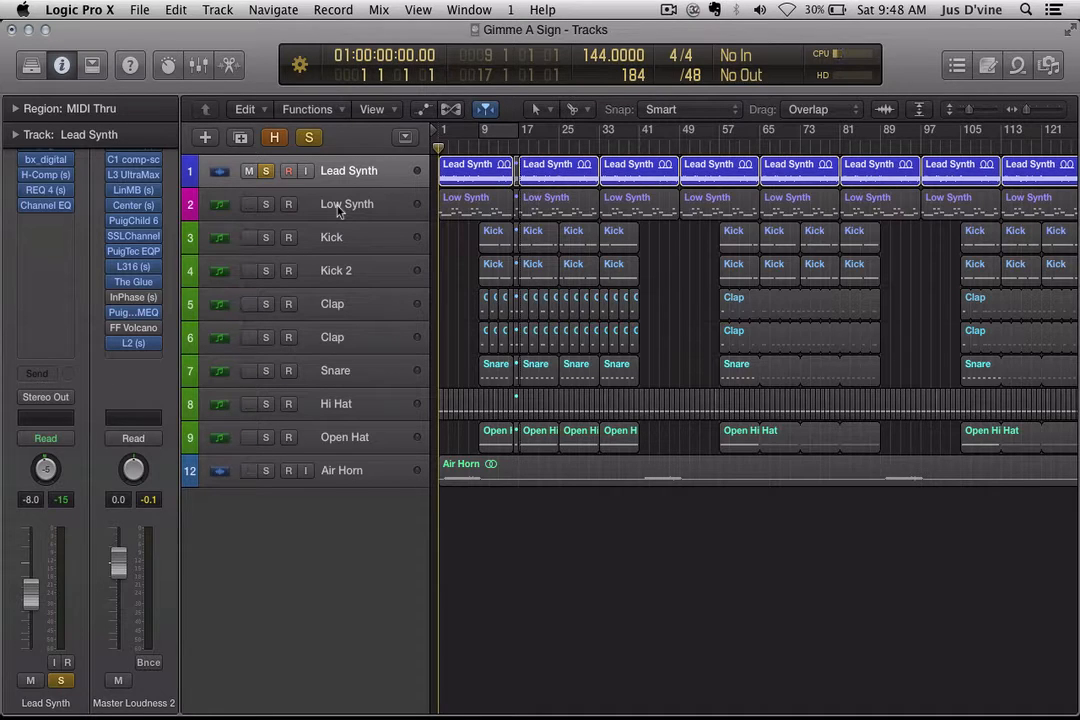
Step: Move the solo from Lead Synth to Low Synth and play Low Synth alone
left_click(338, 207)
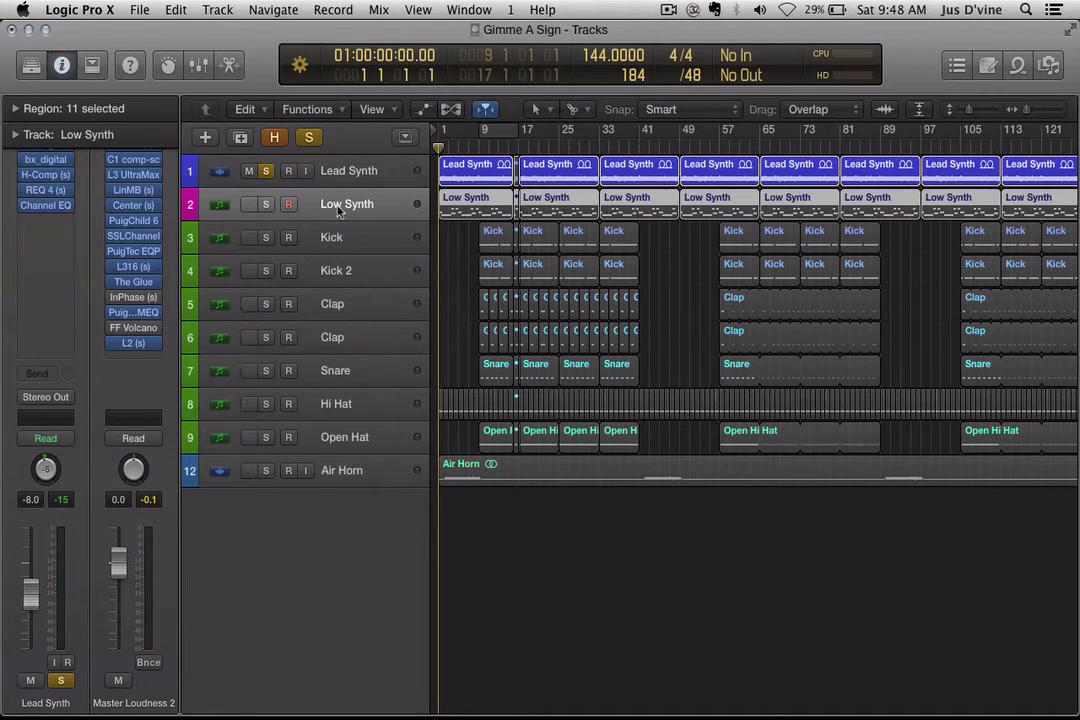
left_click(266, 175)
left_click(265, 204)
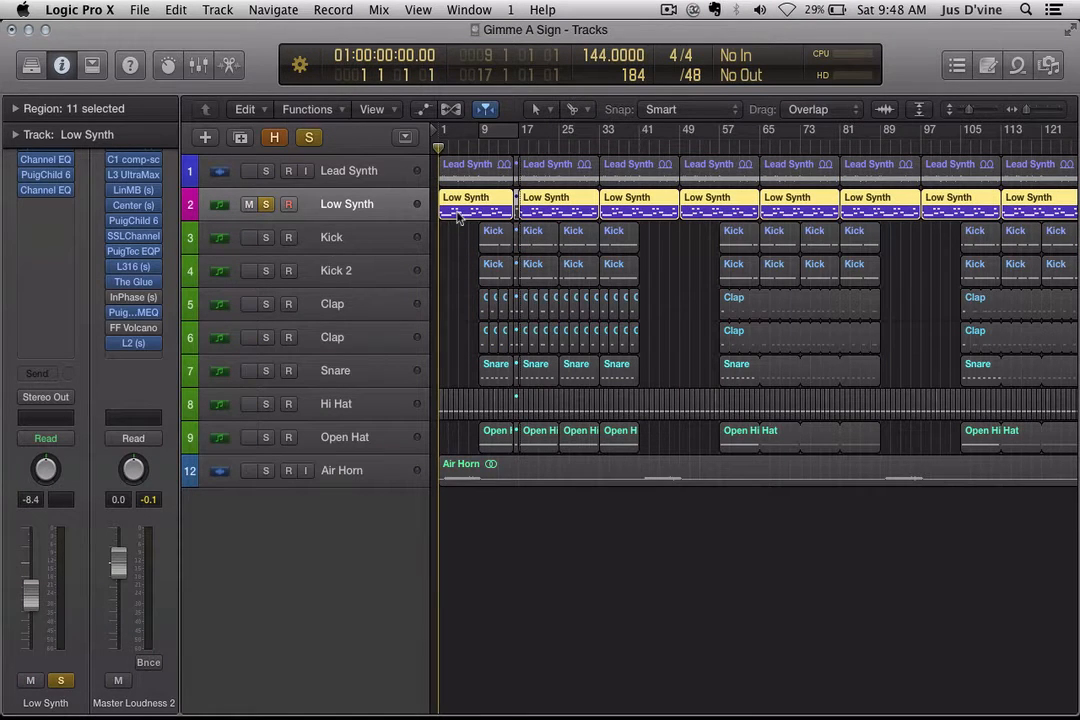
key("space")
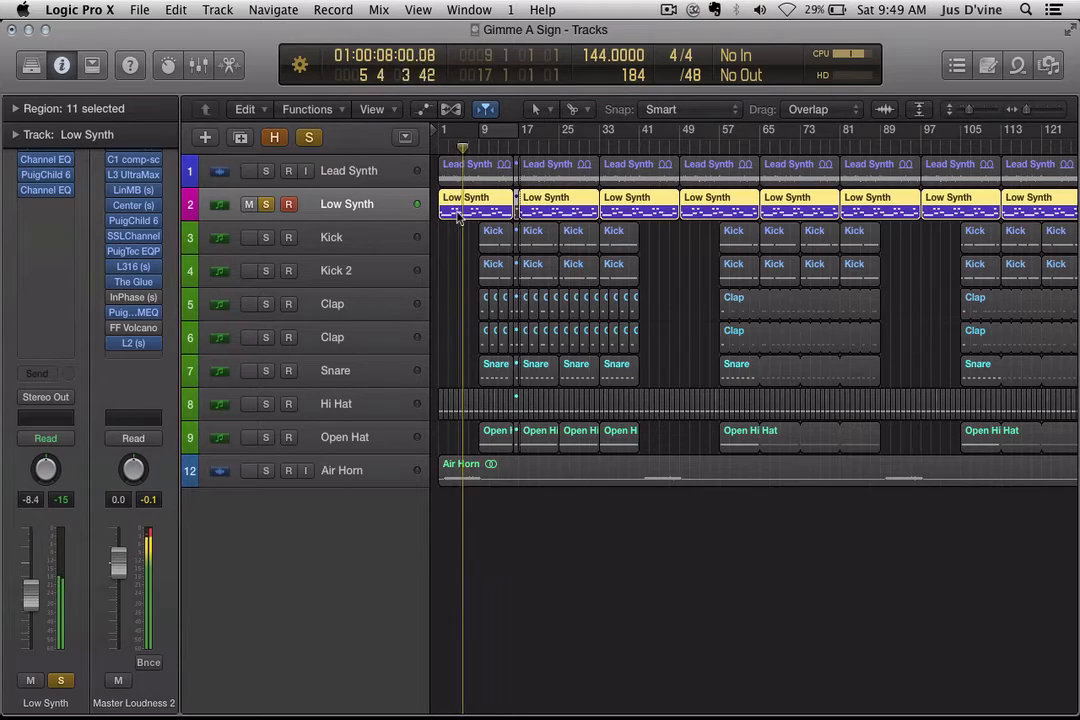
Step: Add Lead Synth back to the solo, deselect regions, and enlarge the track lanes
left_click(266, 172)
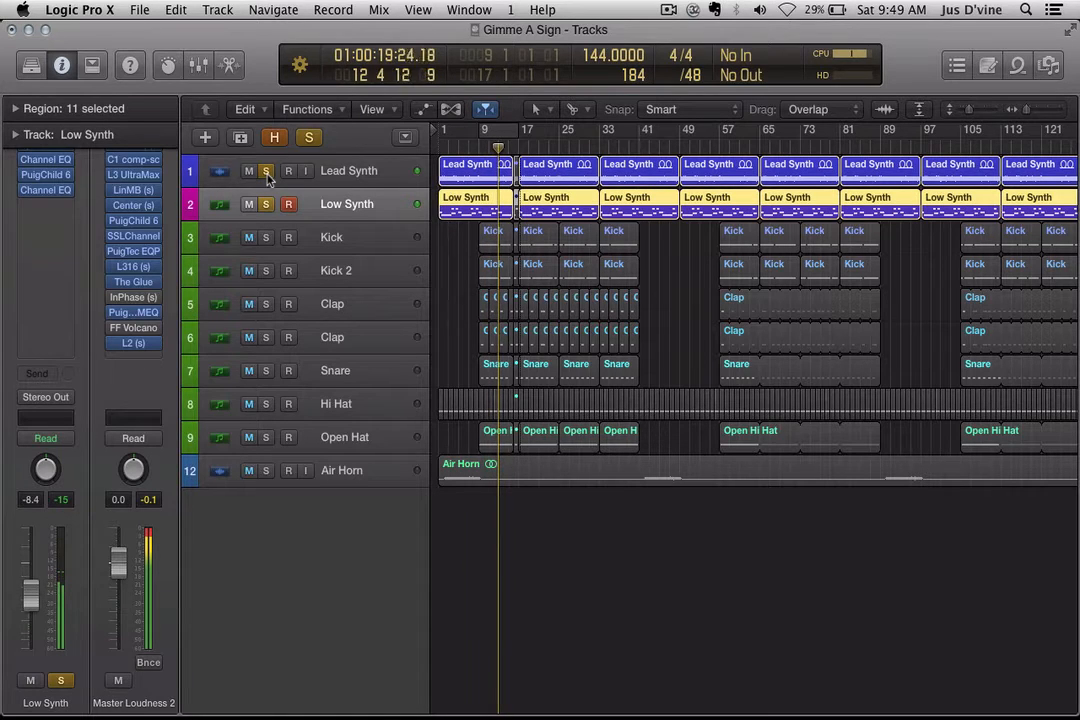
left_click(454, 255)
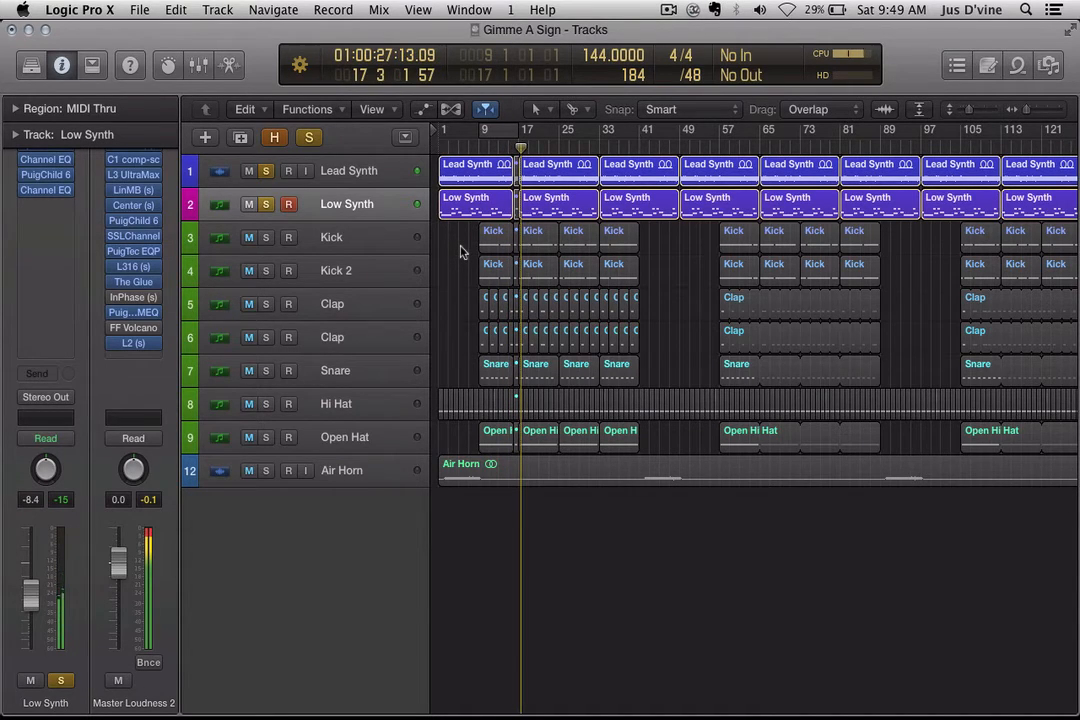
key("super+Down")
key("super+Down")
key("super+Down")
key("super+Down")
key("super+Down")
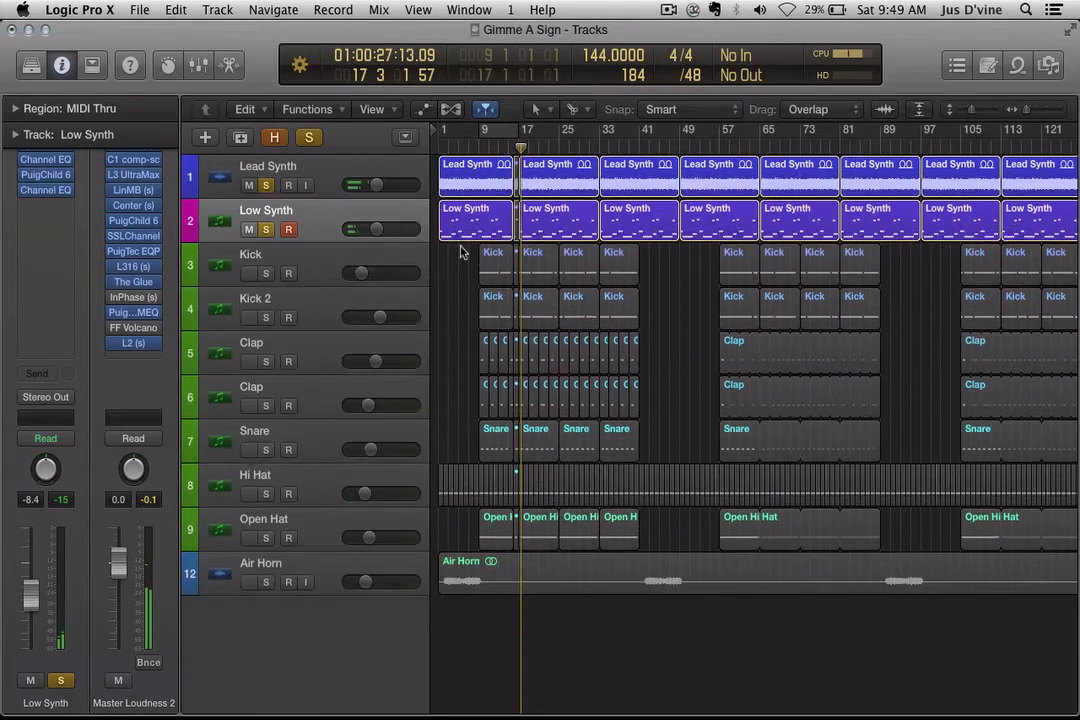
key("super+Right")
key("super+Right")
Step: Open the first Low Synth region in the Piano Roll, set the division to /8, and zoom onto its notes
scroll(848, 361, "left", 5)
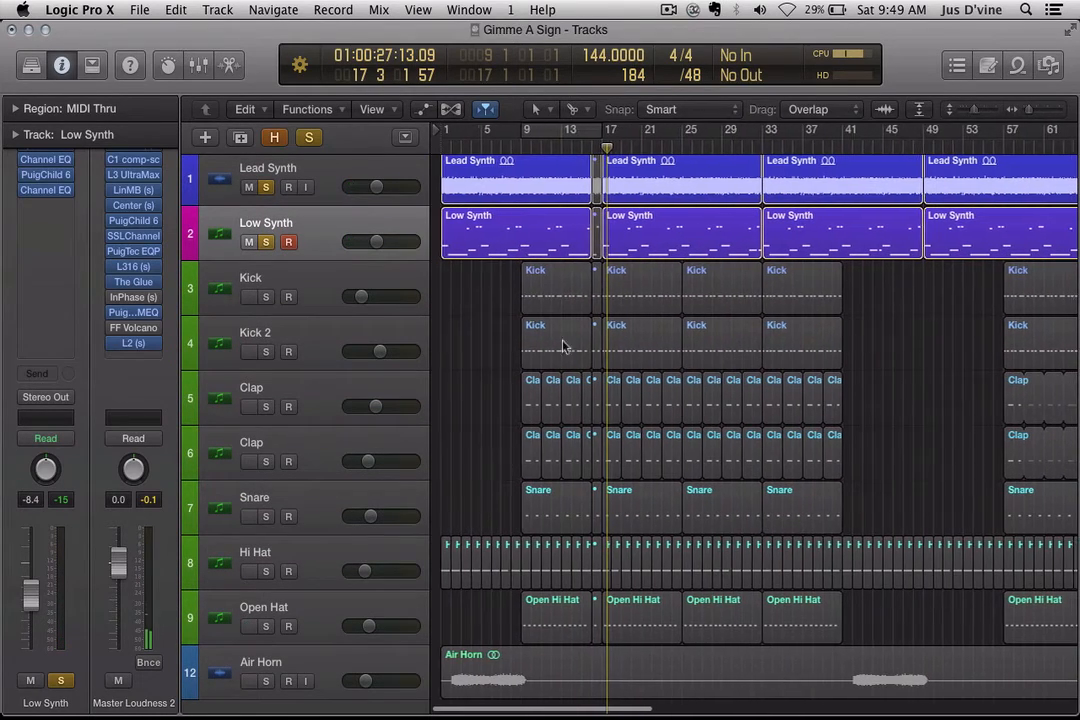
left_click(492, 245)
double_click(492, 245)
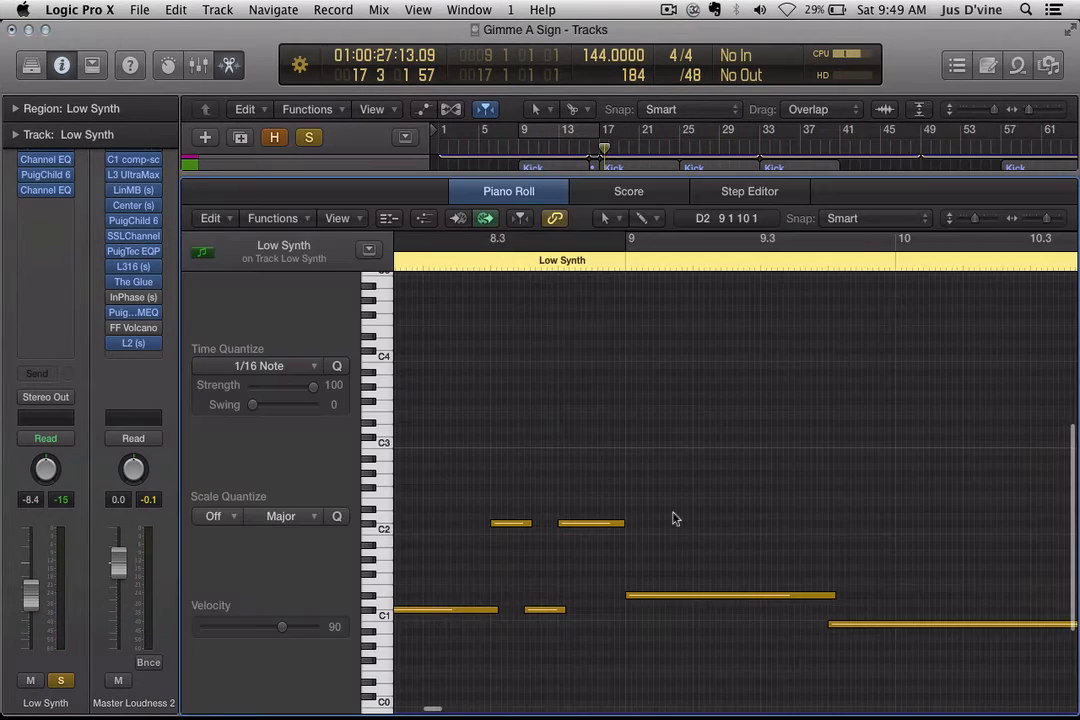
key("super+Left")
left_click(692, 75)
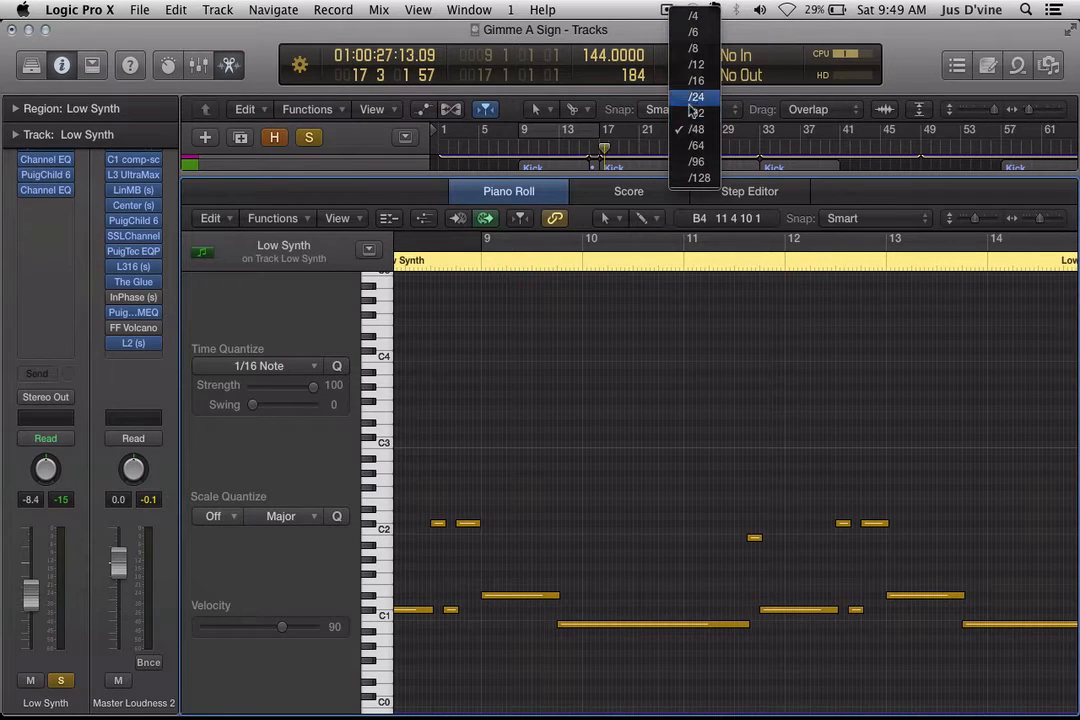
left_click(694, 50)
key("super+Left")
key("super+Left")
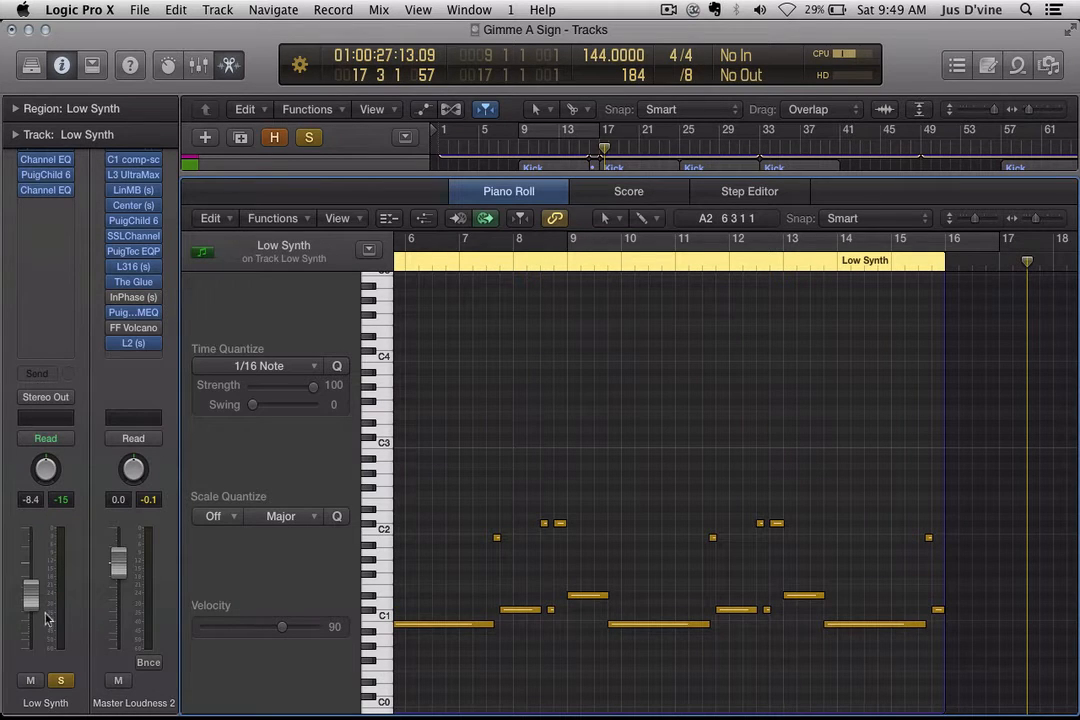
key("Return")
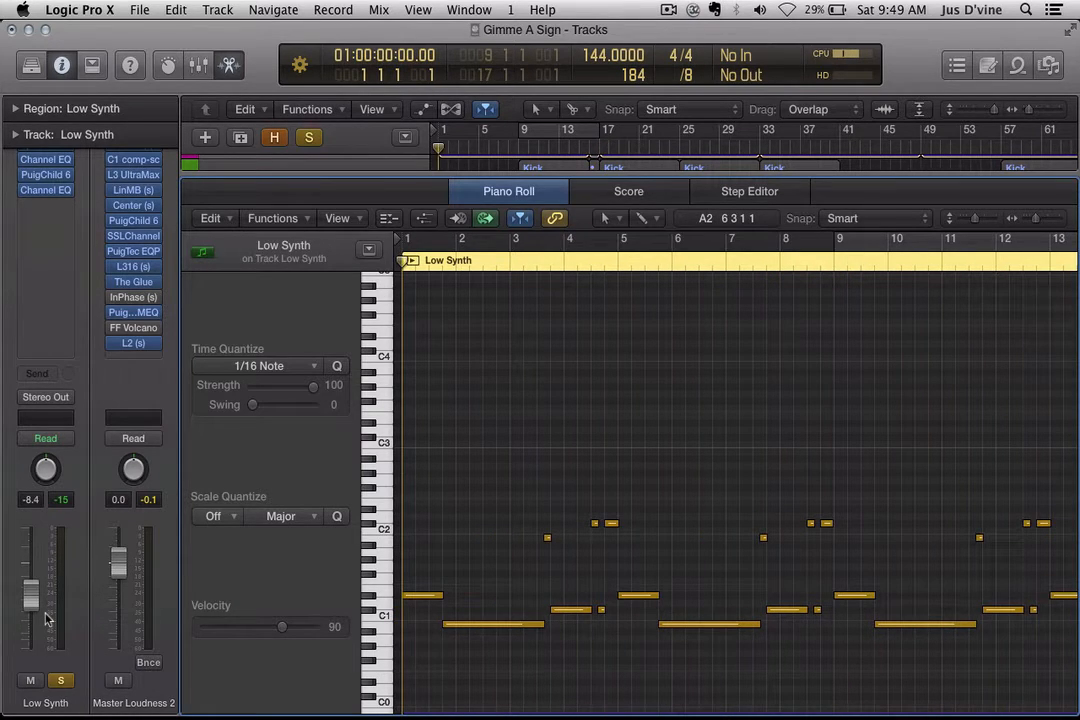
key("super+Right")
key("super+Right")
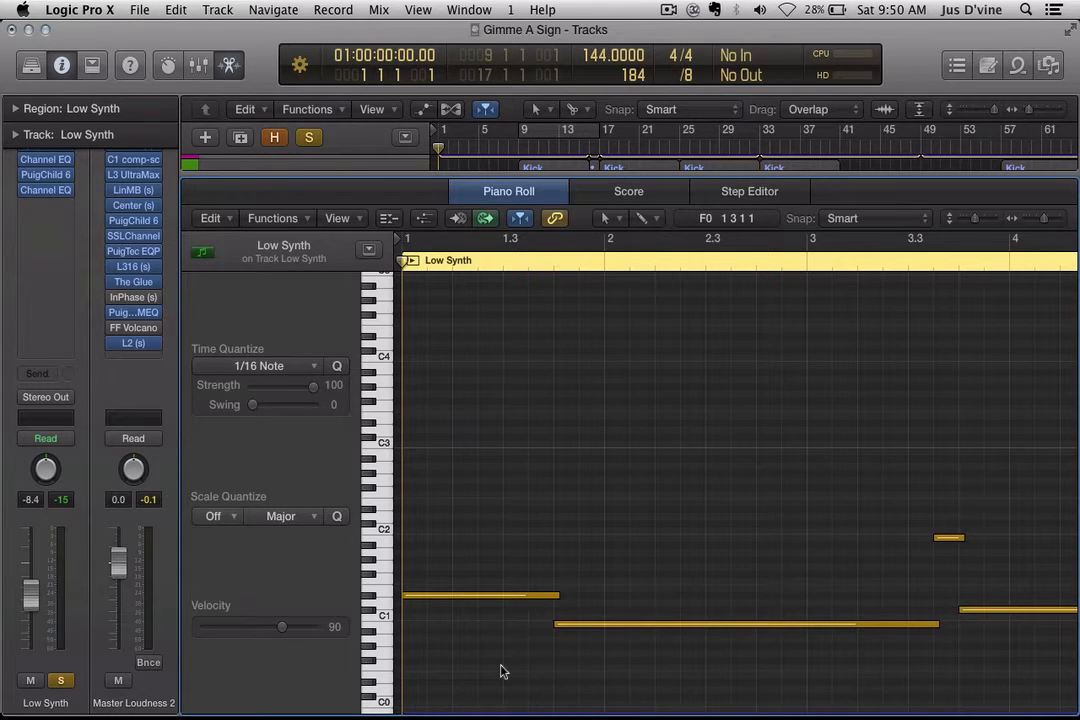
Step: Solo Kick and Kick 2 alongside both synths and set the playhead to bar 9
key("x")
key("x")
key("super+Left")
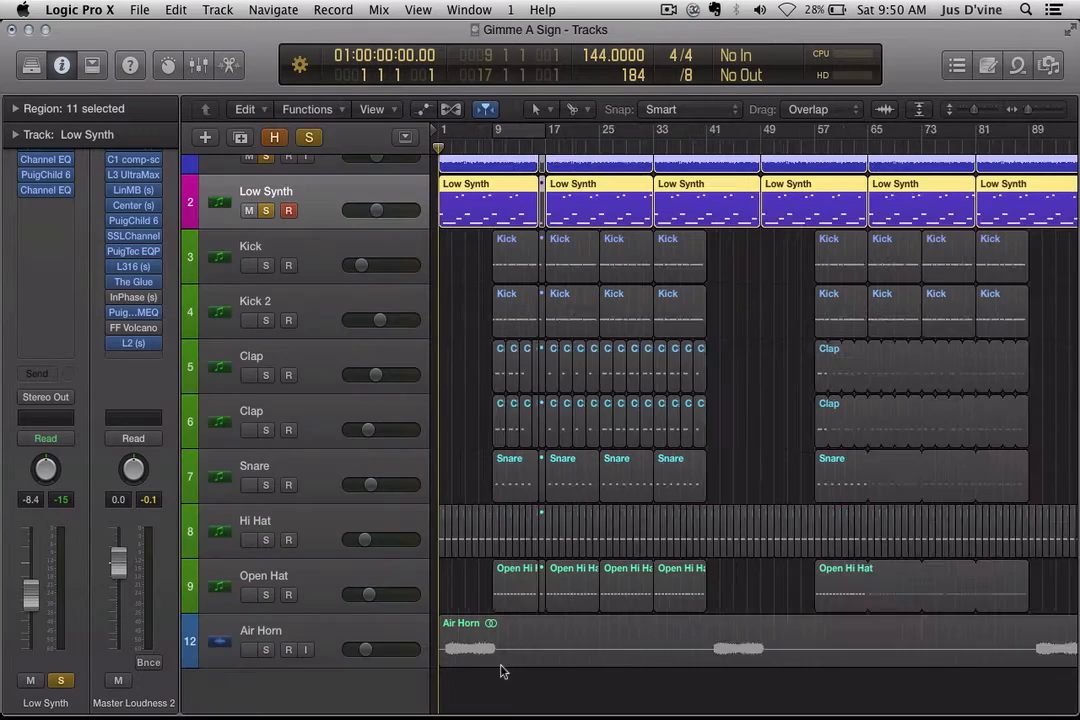
key("super+Left")
scroll(248, 248, "up", 2)
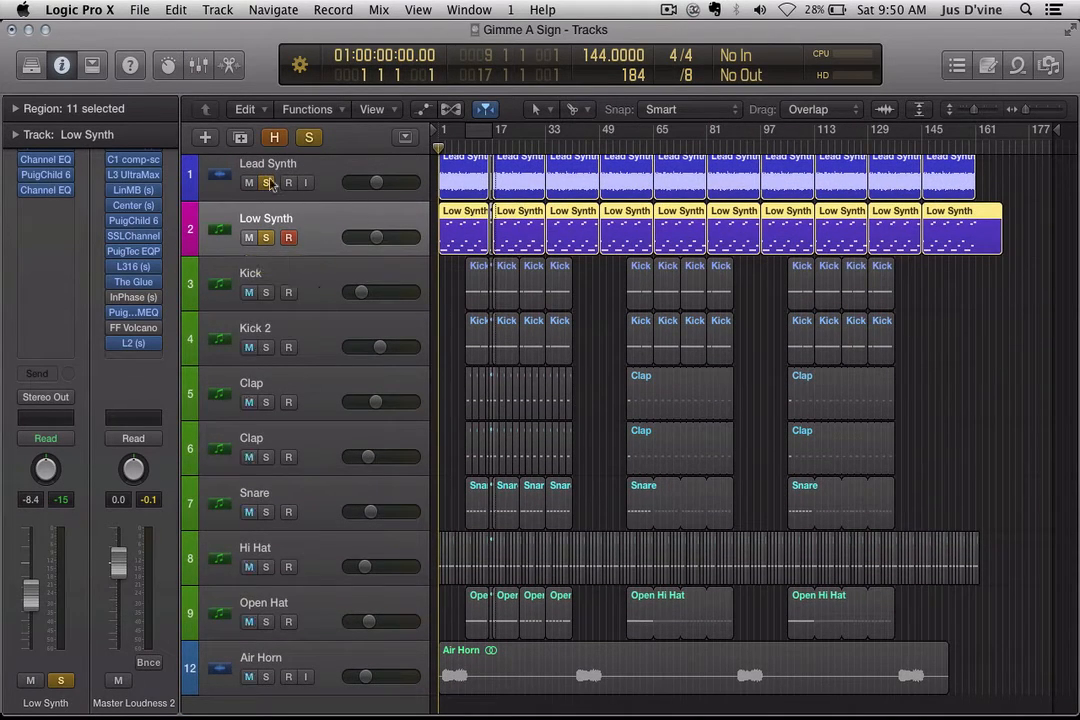
left_click(266, 182)
left_click(266, 237)
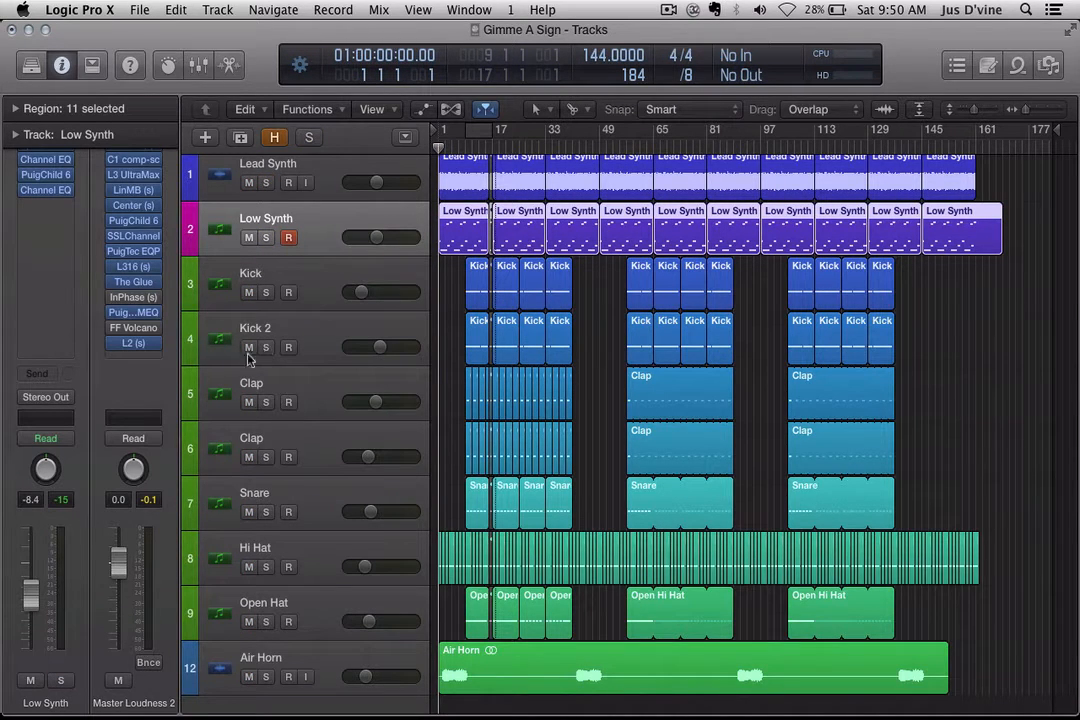
left_click_drag(266, 294, 268, 348)
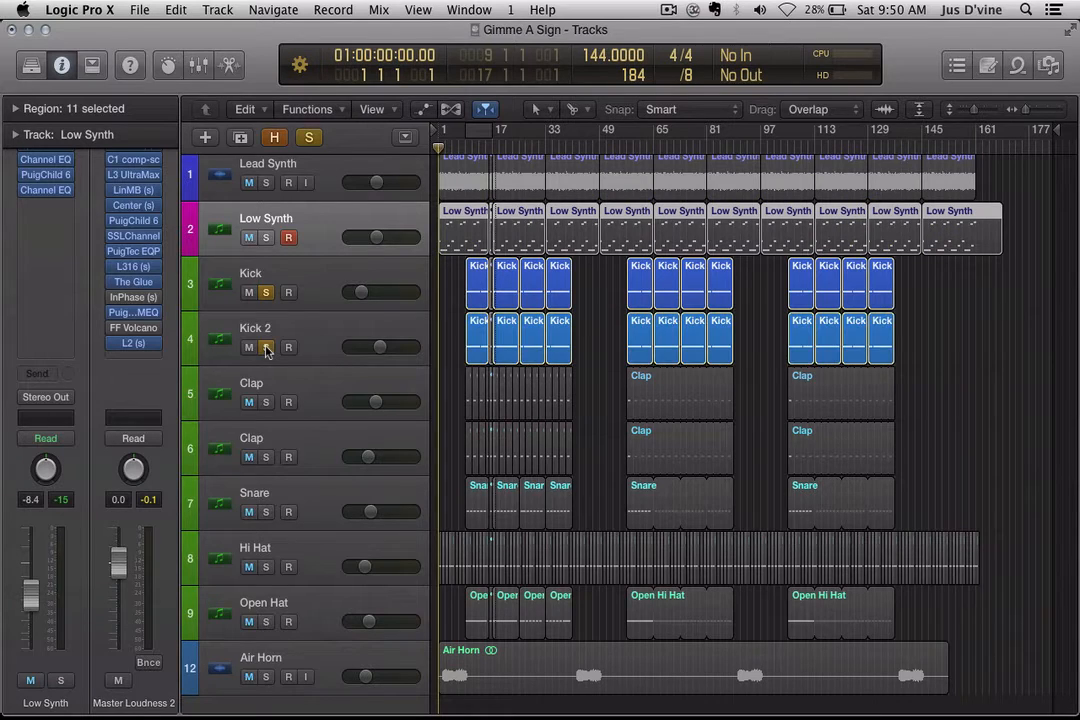
left_click(266, 183)
left_click(266, 237)
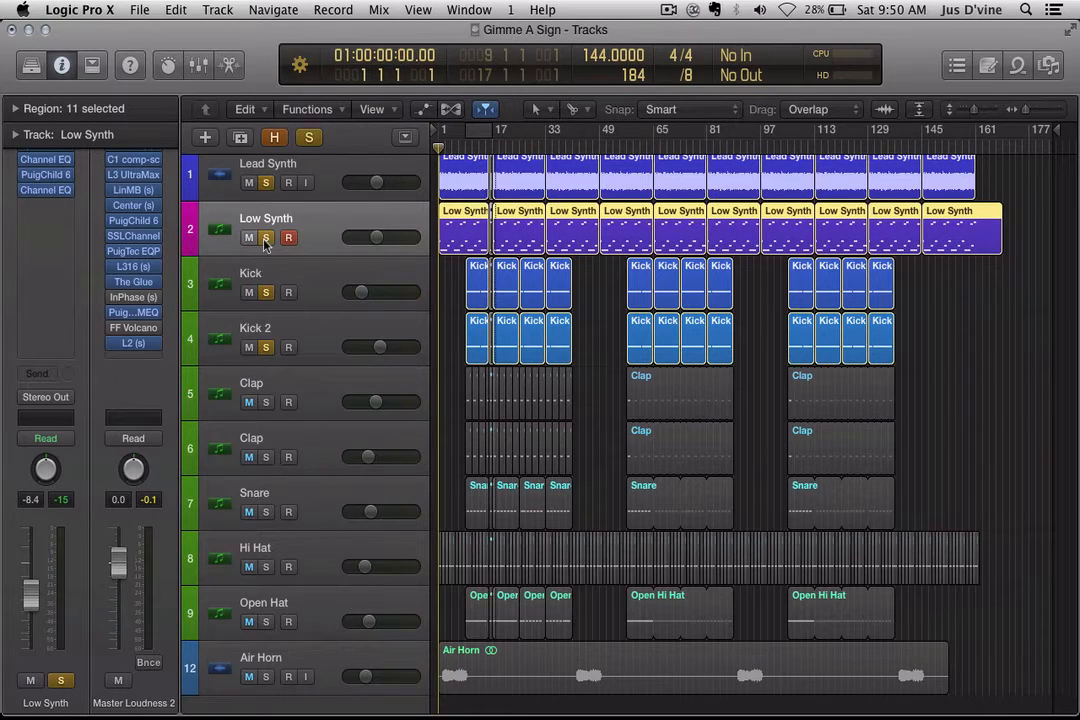
left_click(465, 147)
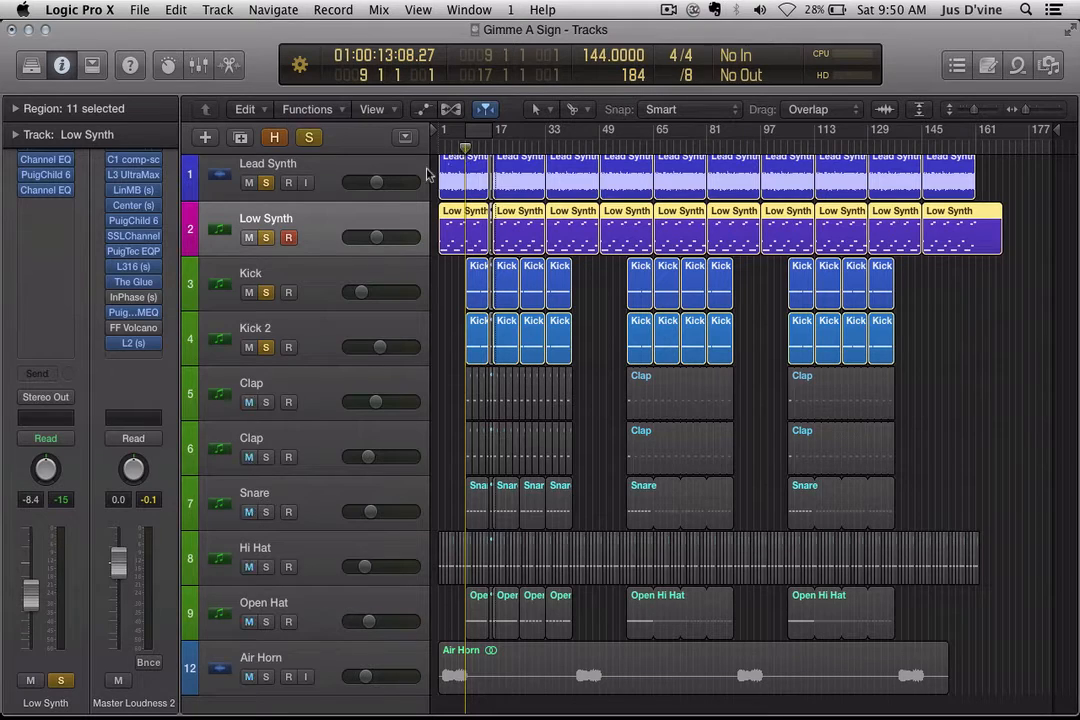
Step: Play the kicks alone from bar 9, then replay with Kick taken out of solo
left_click(265, 182)
left_click(265, 237)
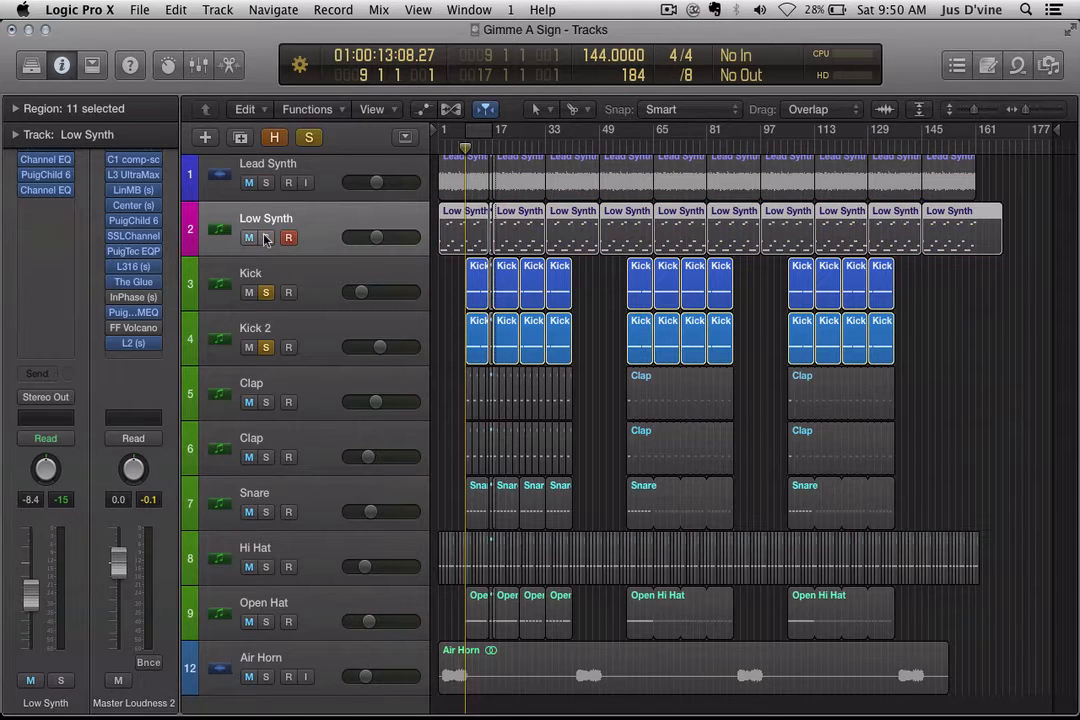
key("space")
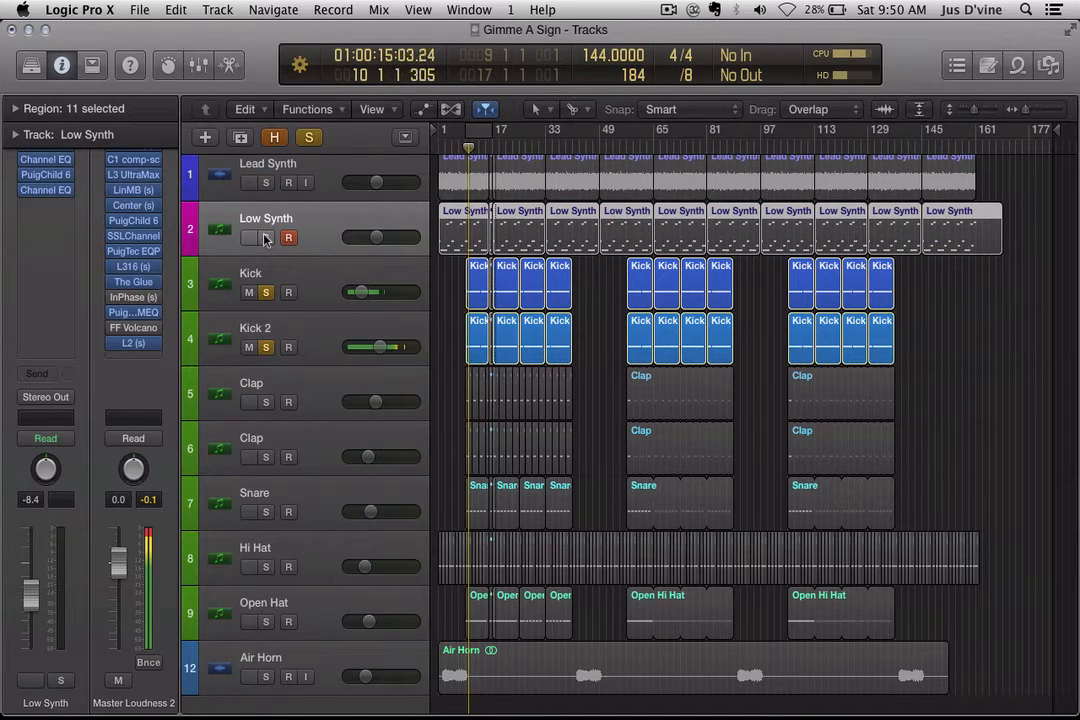
key("super+Down")
key("super+Right")
key("super+Right")
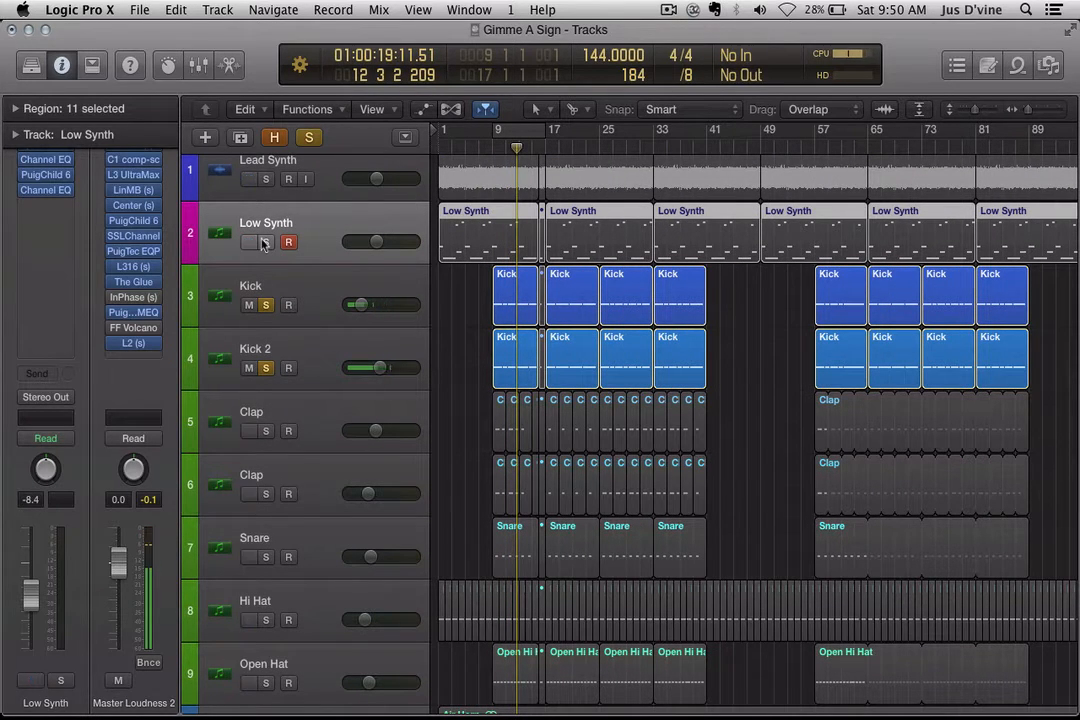
left_click(265, 305)
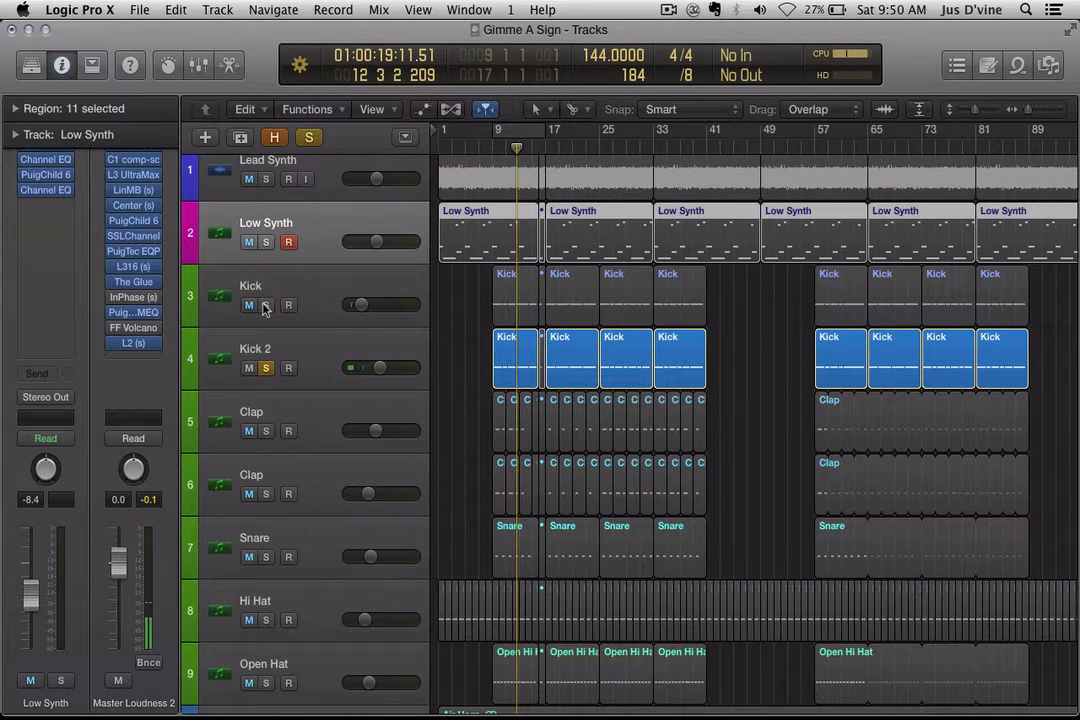
left_click(494, 147)
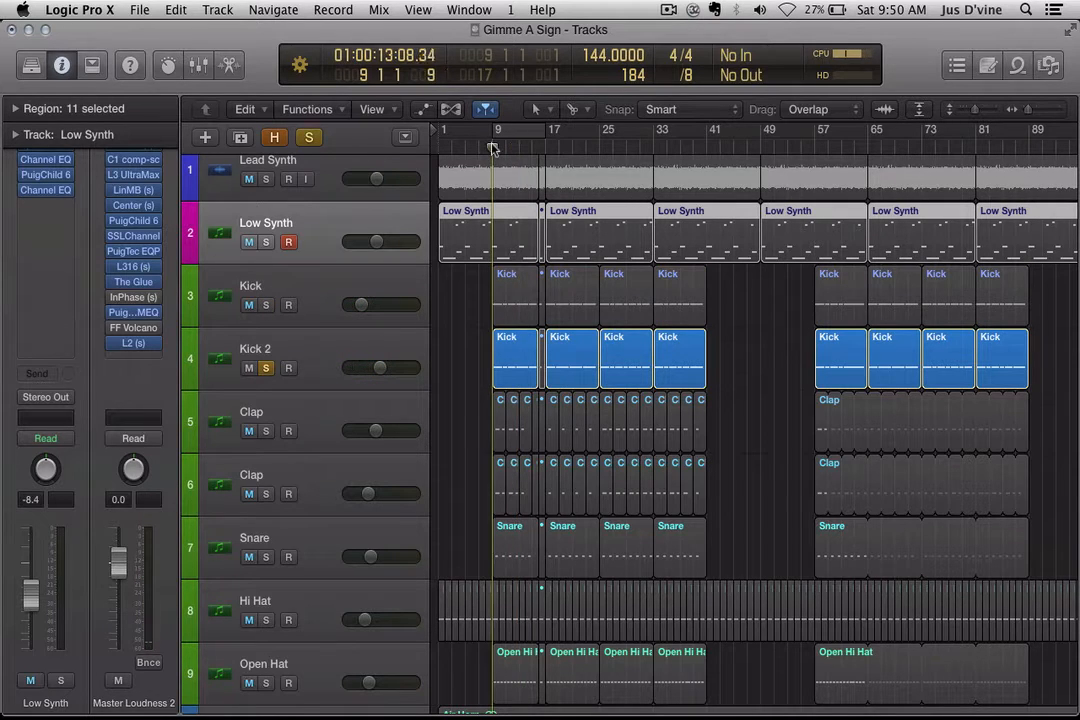
key("space")
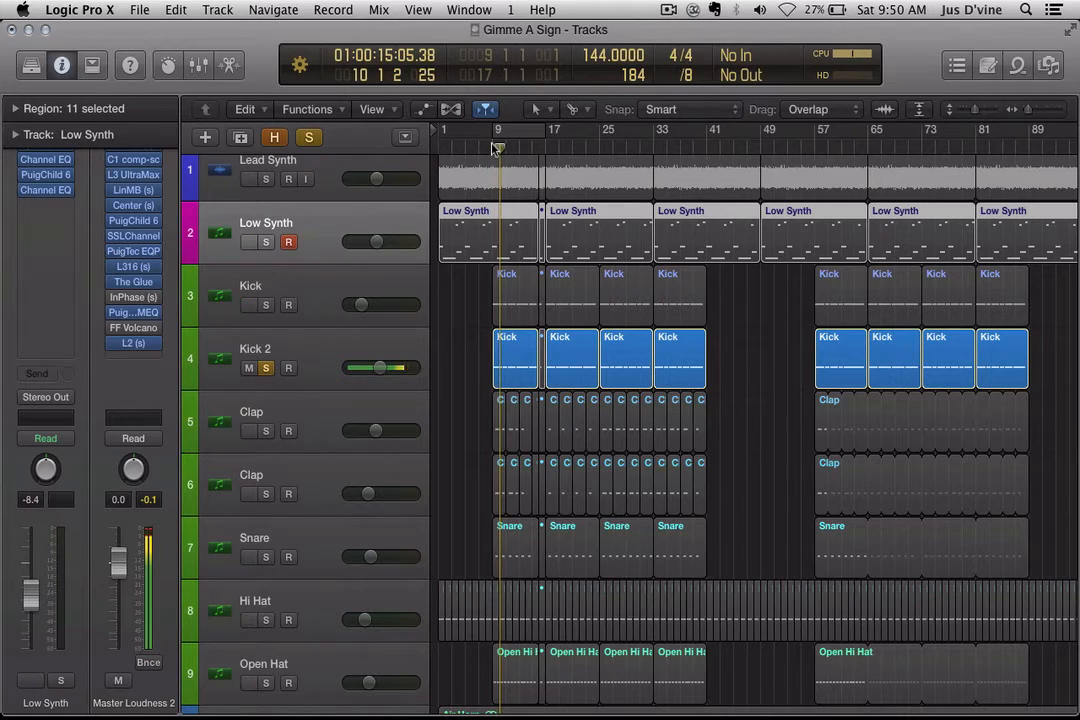
Step: Re-solo Kick and play from bar 9 with Lead Synth and Low Synth soloed too
left_click(263, 304)
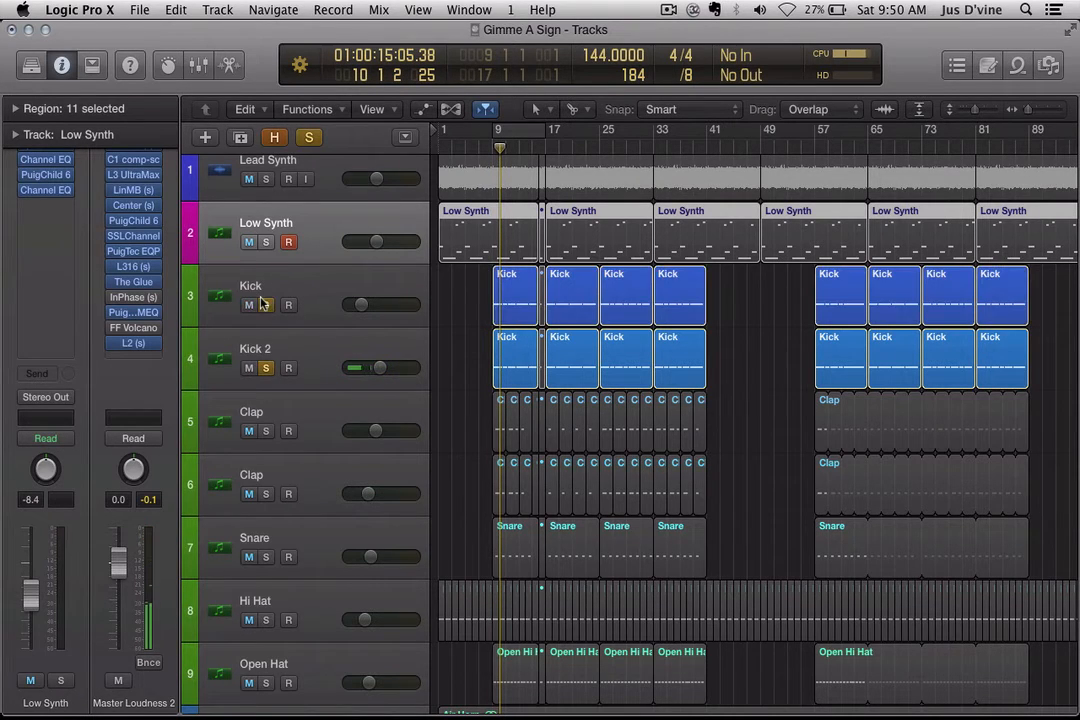
left_click(491, 149)
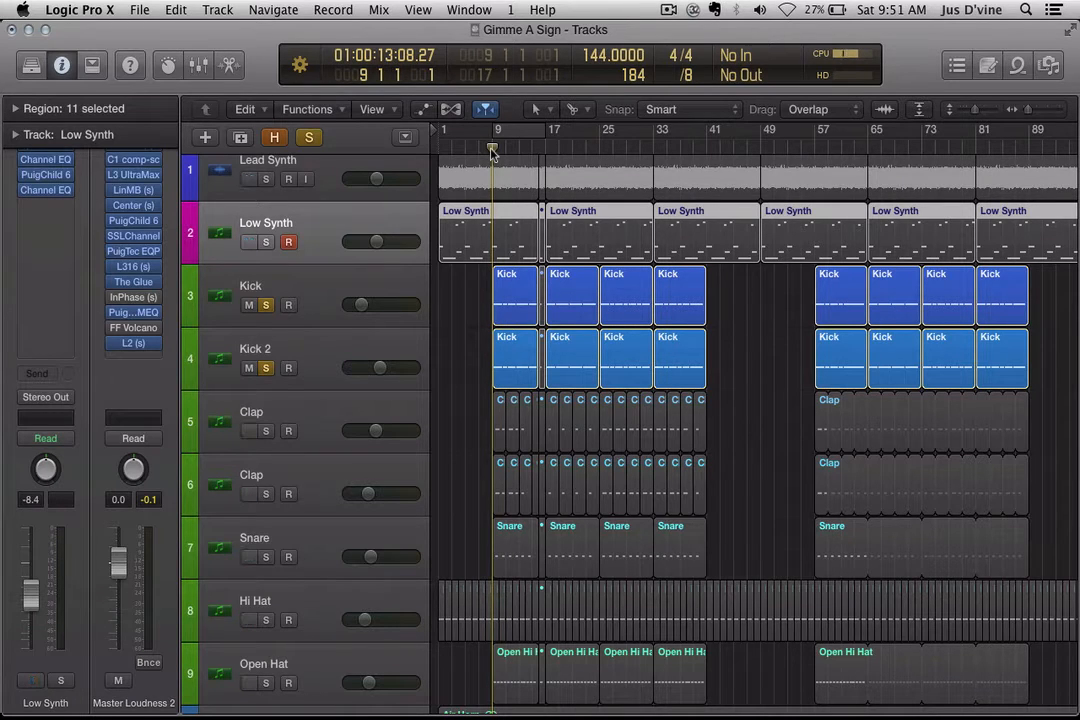
key("space")
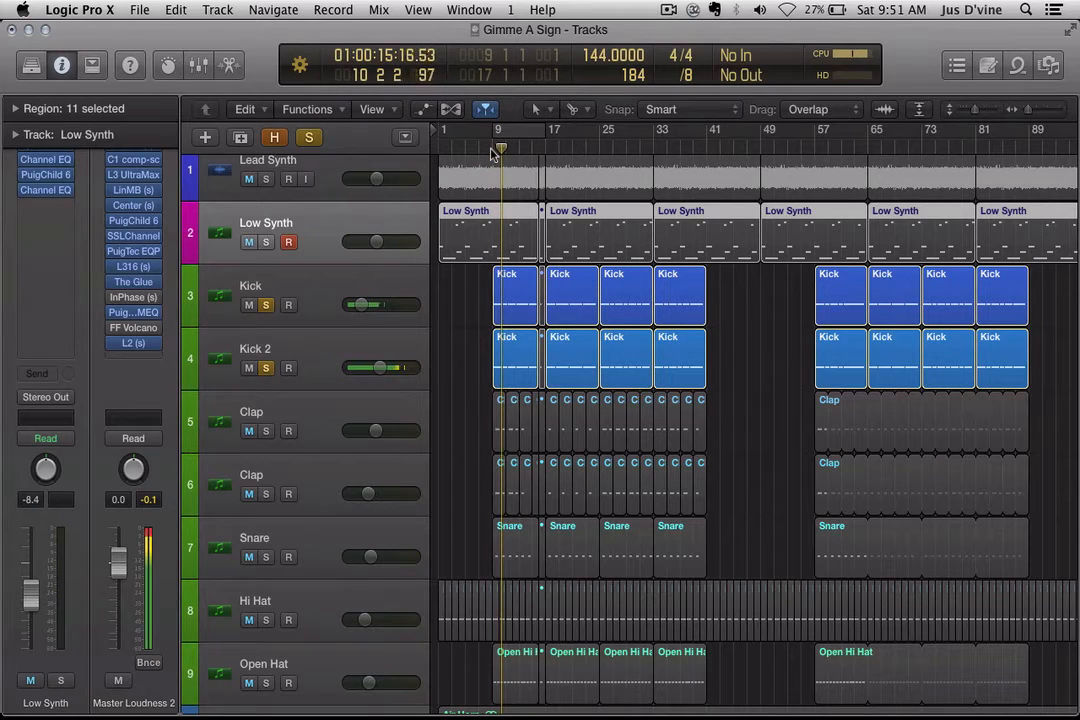
left_click(266, 180)
left_click(266, 241)
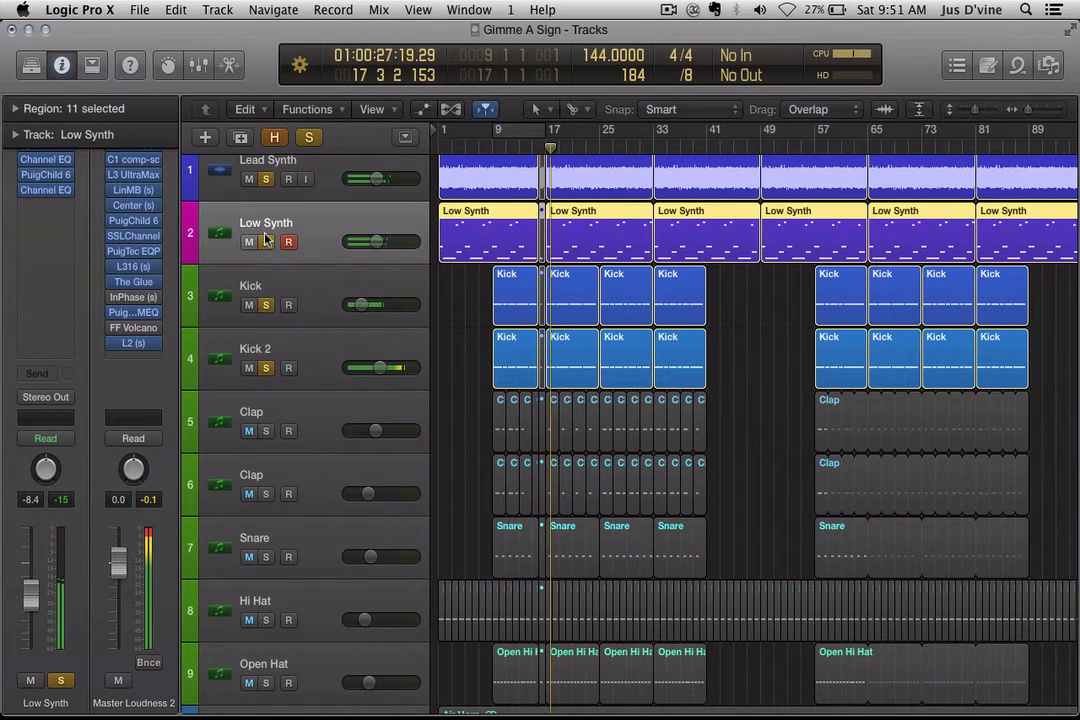
left_click(266, 241)
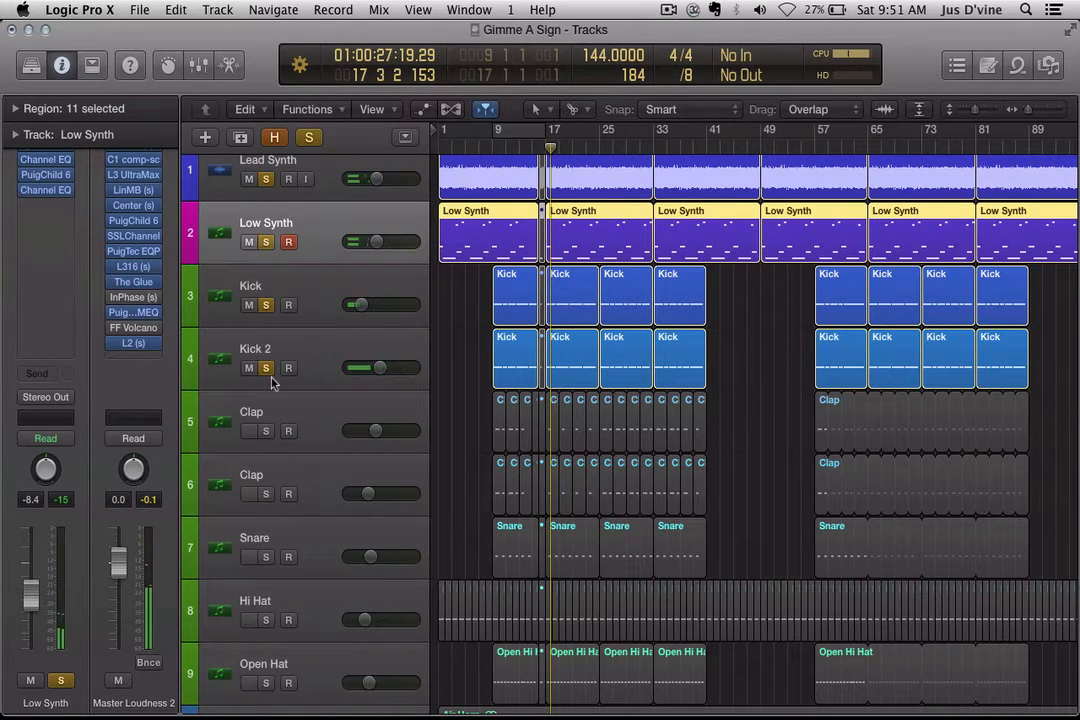
Step: Solo only Clap tracks 5 and 6, with a cycle loop over bars 9–17
left_click(266, 428)
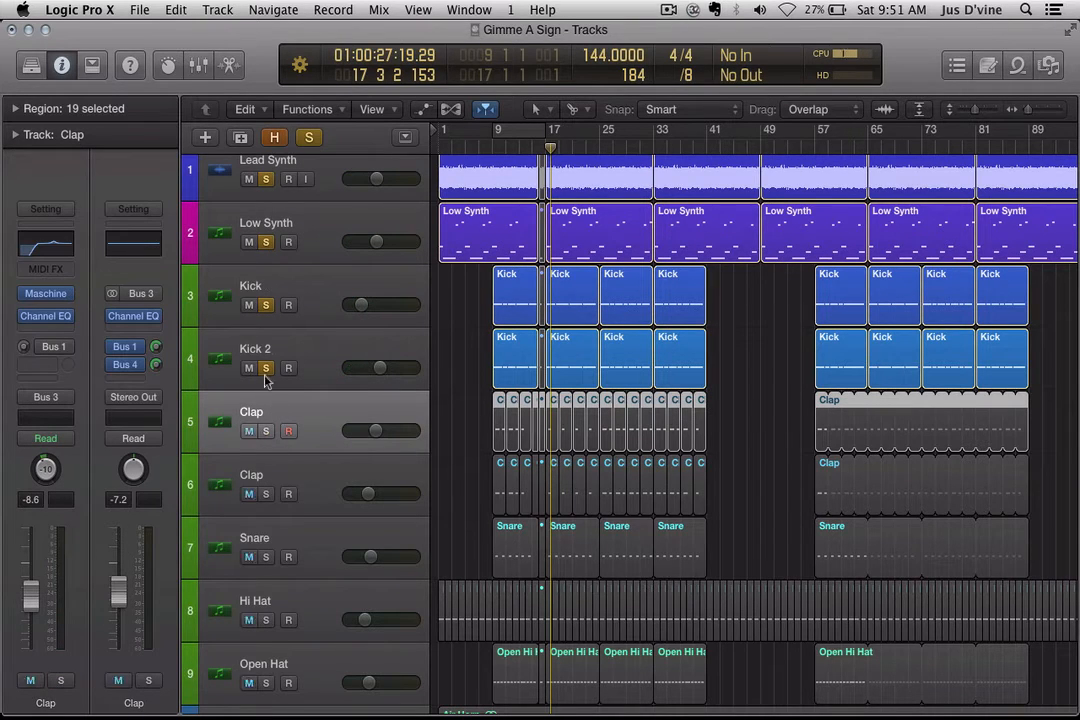
left_click(267, 433)
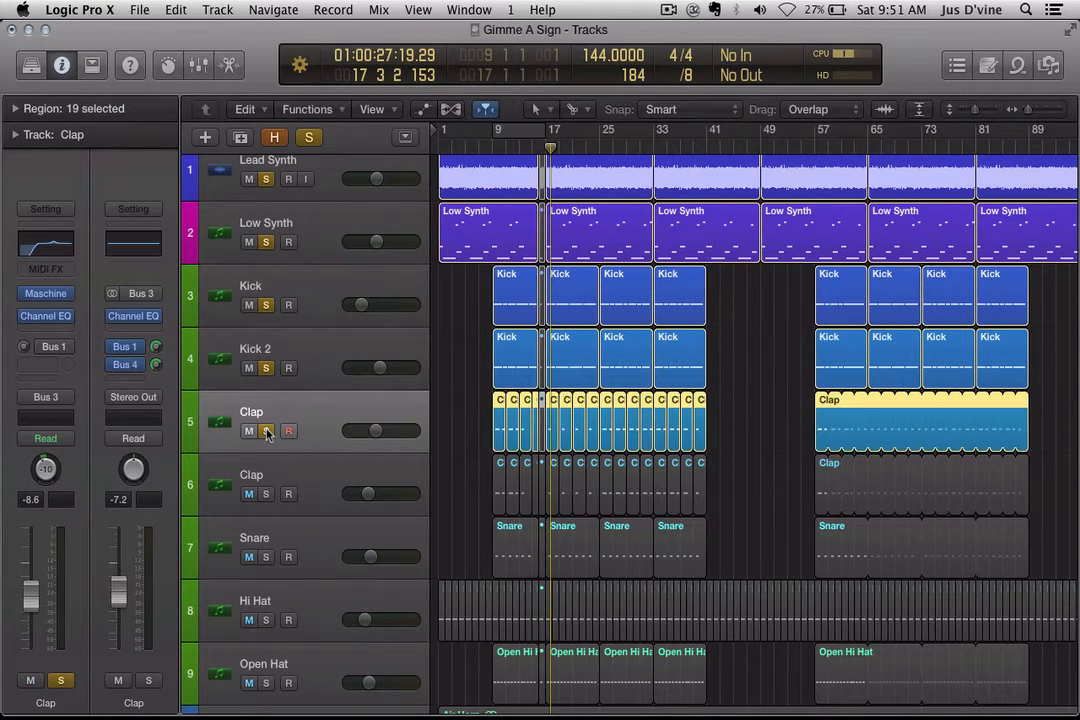
left_click(267, 433, "alt")
left_click(267, 433)
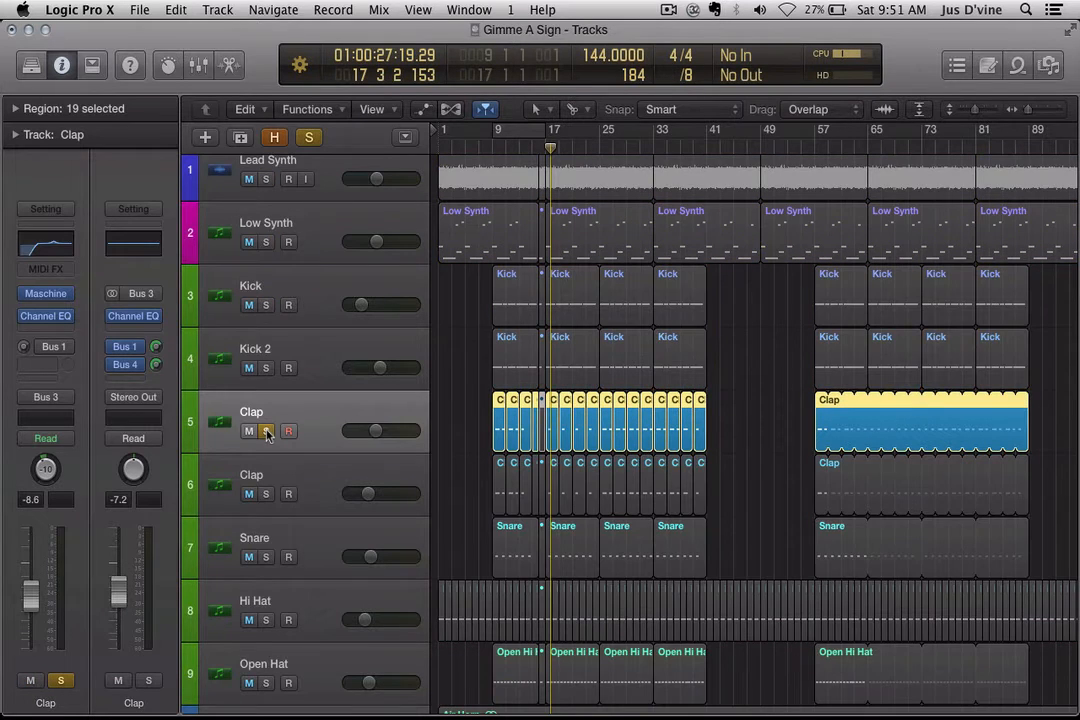
left_click(495, 133)
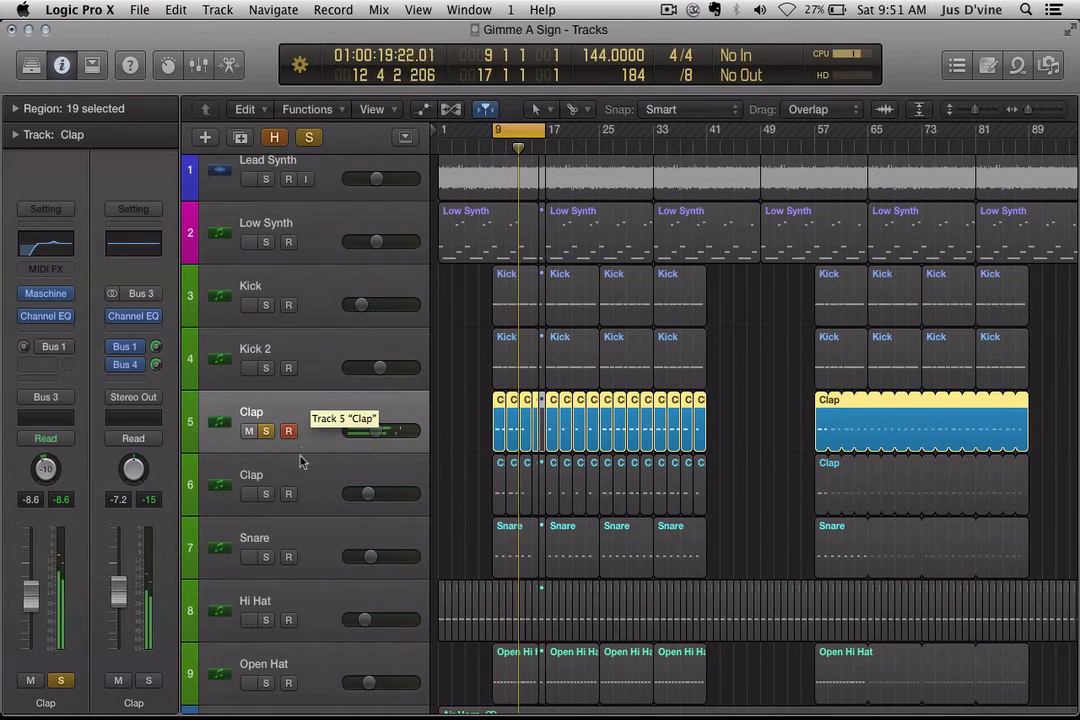
left_click(266, 495)
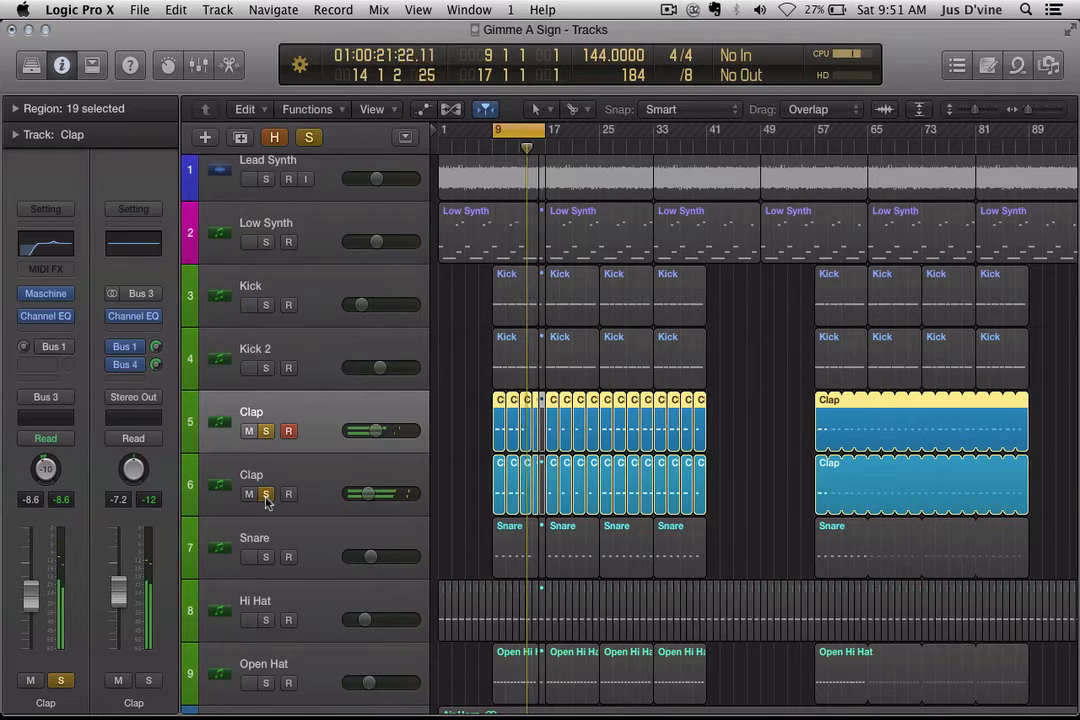
left_click(301, 466)
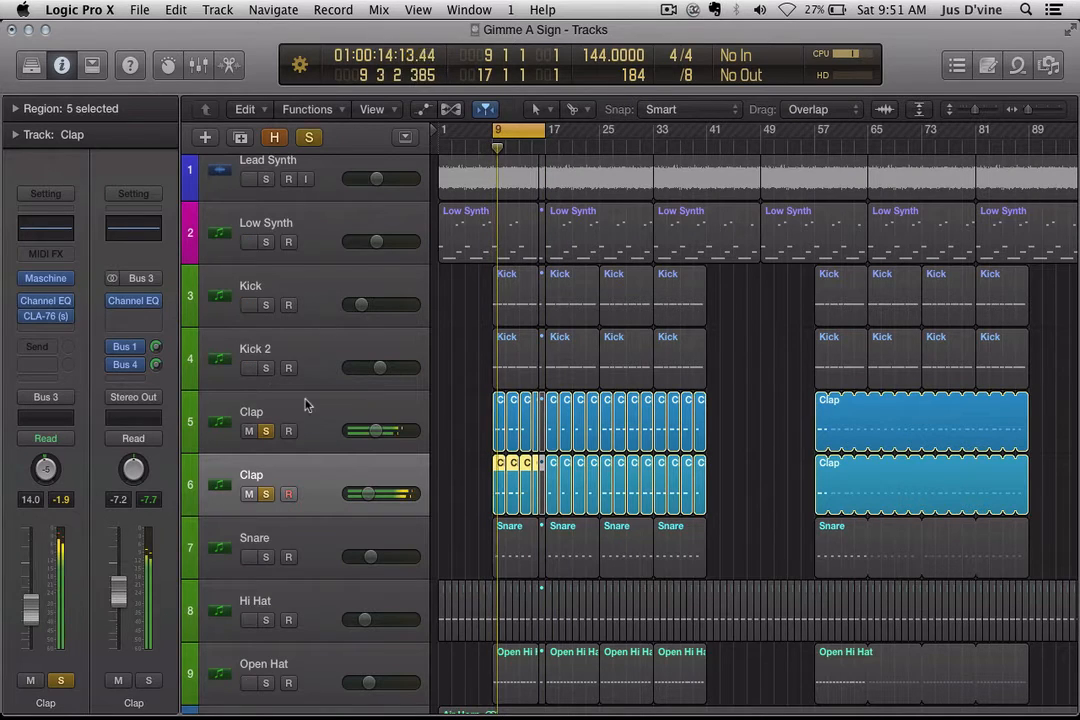
Step: Add Kick, Lead Synth, Low Synth, both Claps and Kick 2 to the solo
left_click(265, 305, "alt")
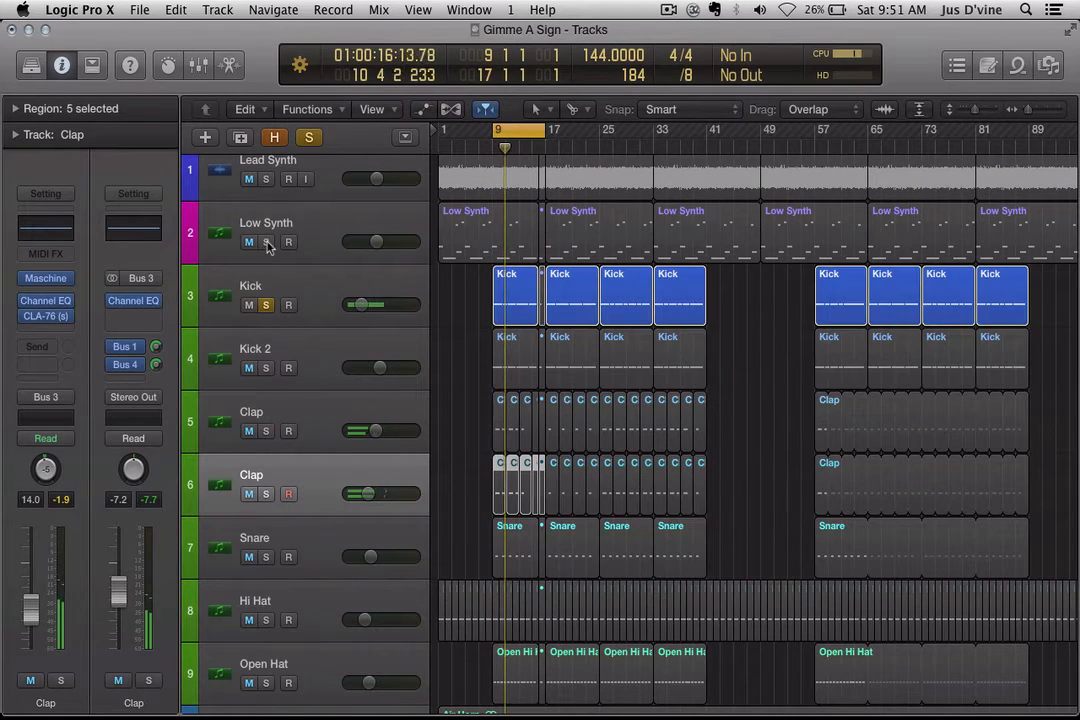
scroll(268, 247, "up", 2)
left_click(265, 195)
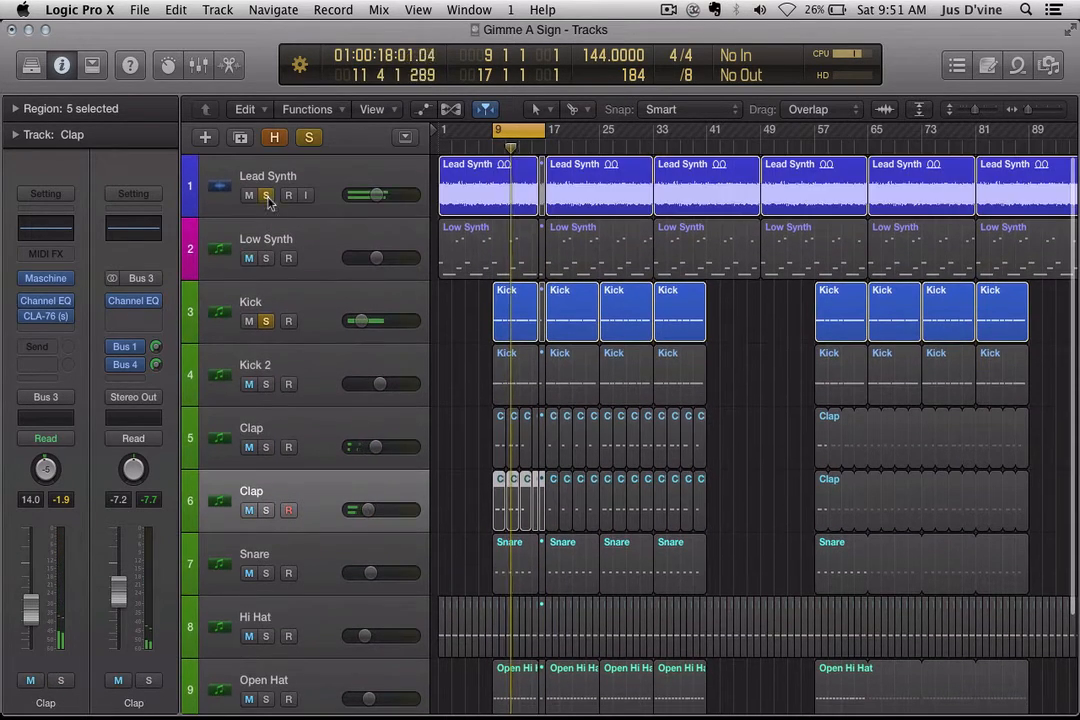
left_click(265, 258)
left_click(265, 447)
left_click(265, 510)
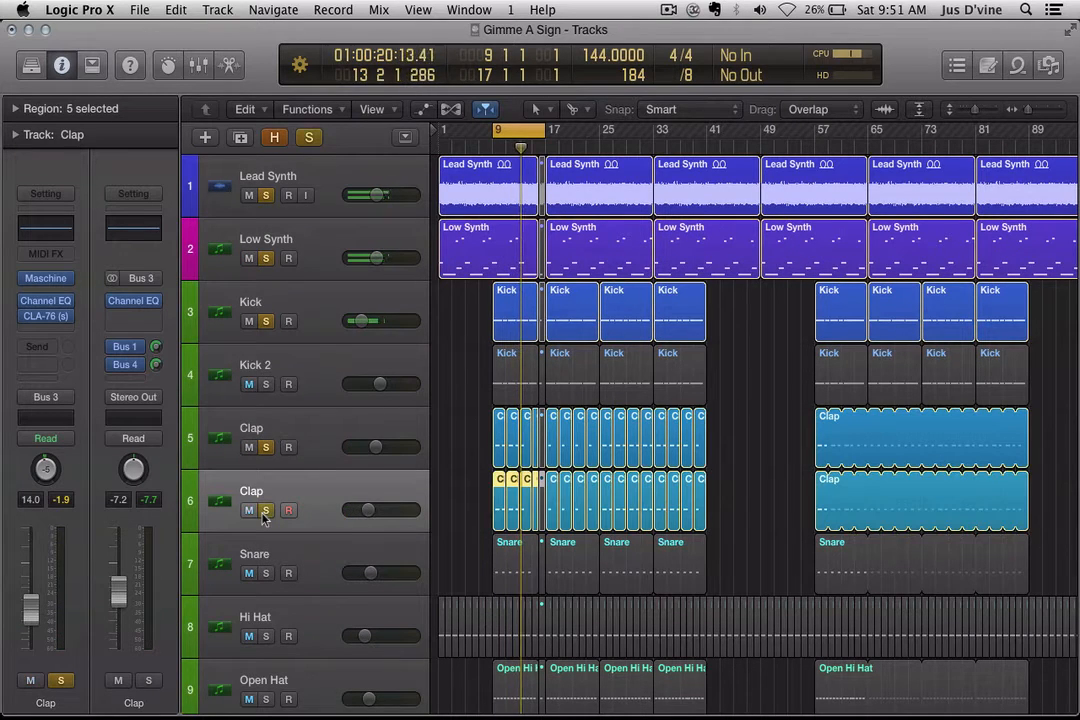
left_click(266, 384)
Step: Turn off the bar 9–17 cycle and set a new loop from bar 17 to 33
key("super+Right")
key("super+Right")
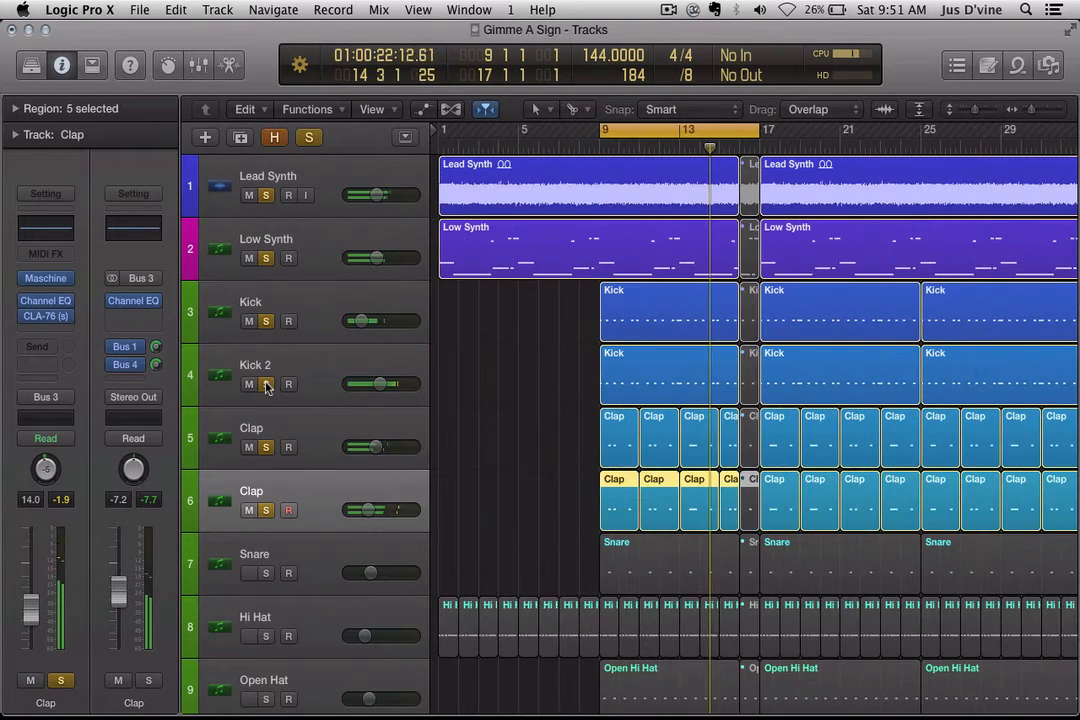
key("c")
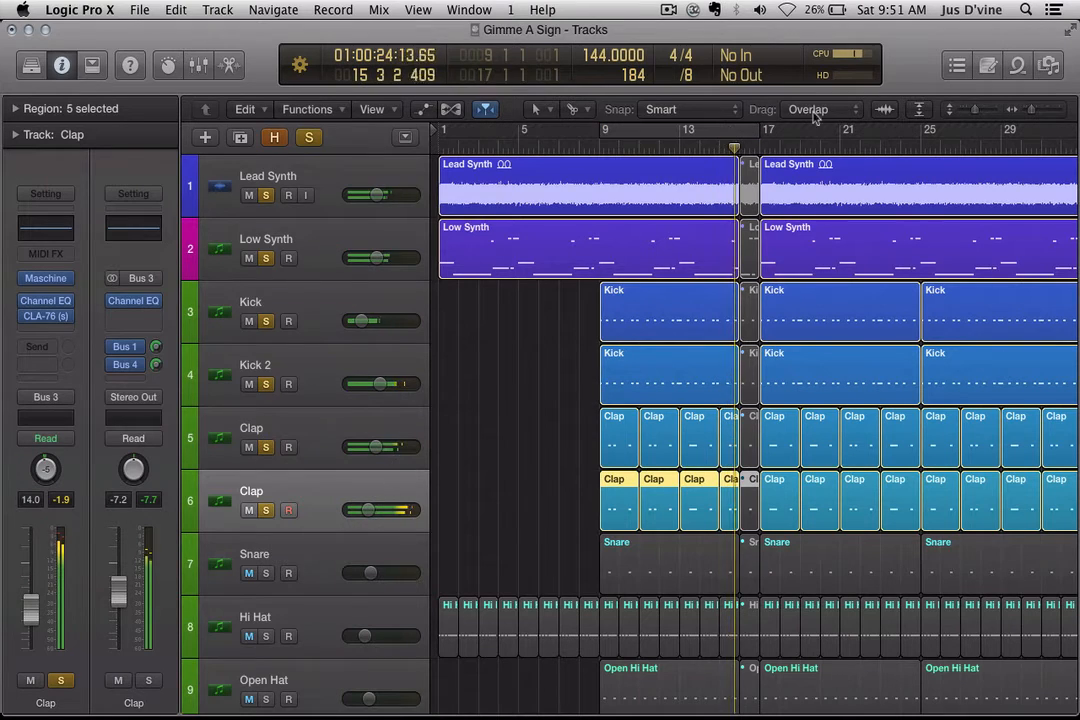
key("super+Left")
key("super+Left")
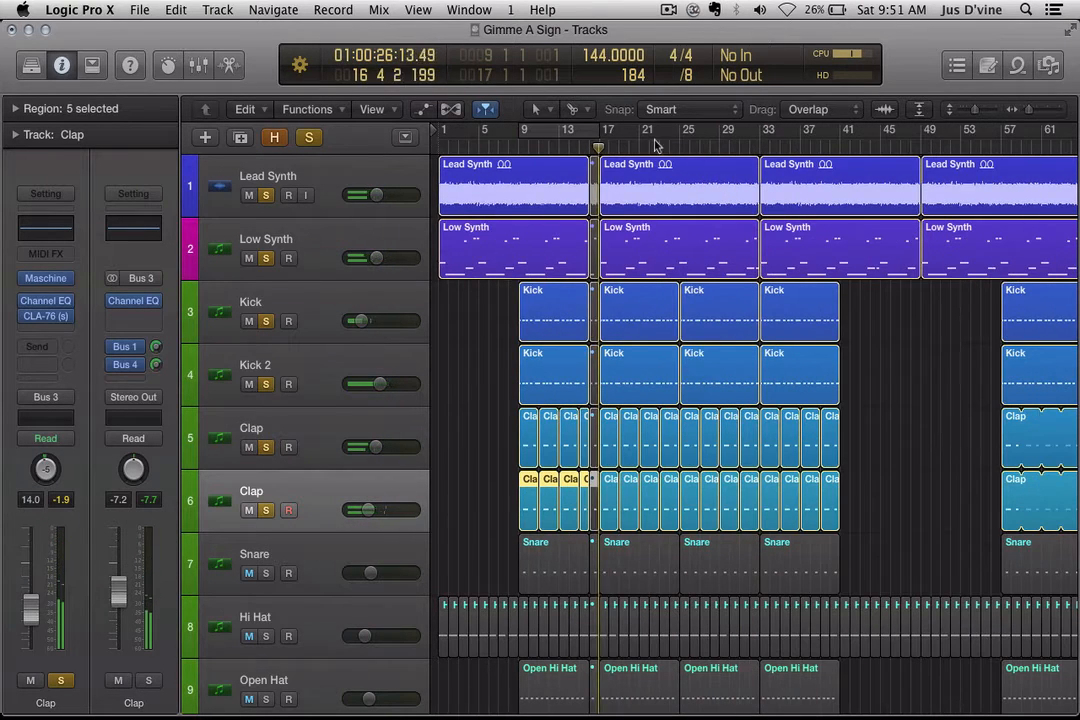
left_click_drag(605, 130, 761, 132)
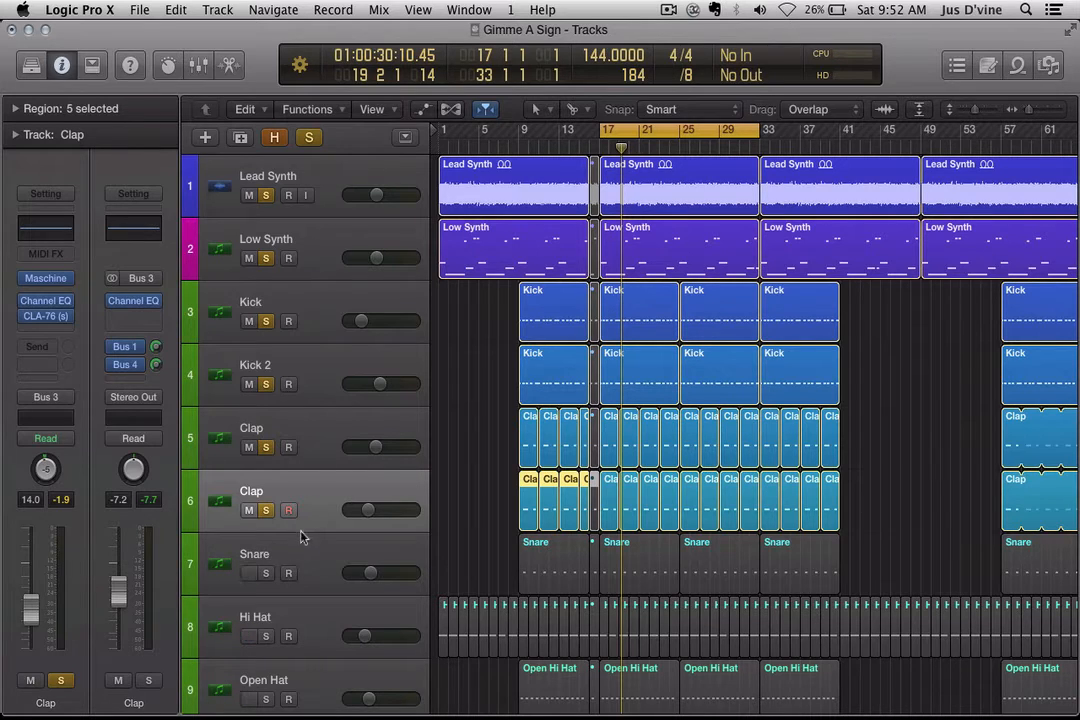
Step: Solo the Snare, mute both synths, and play from bar 17
left_click(301, 549)
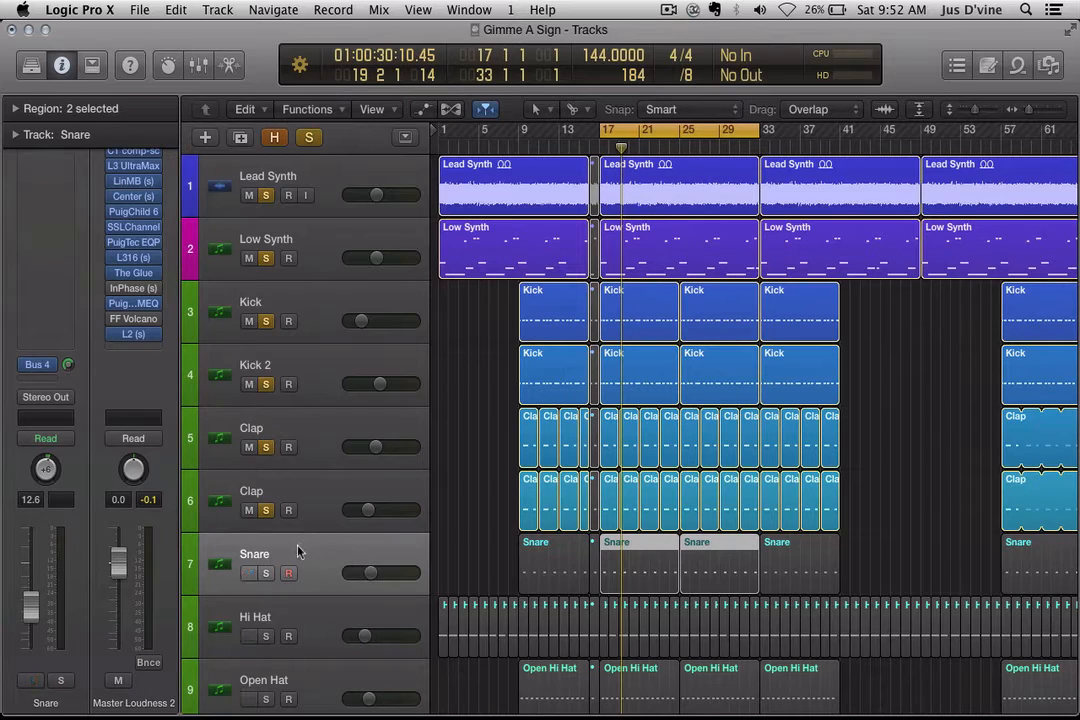
left_click(267, 574)
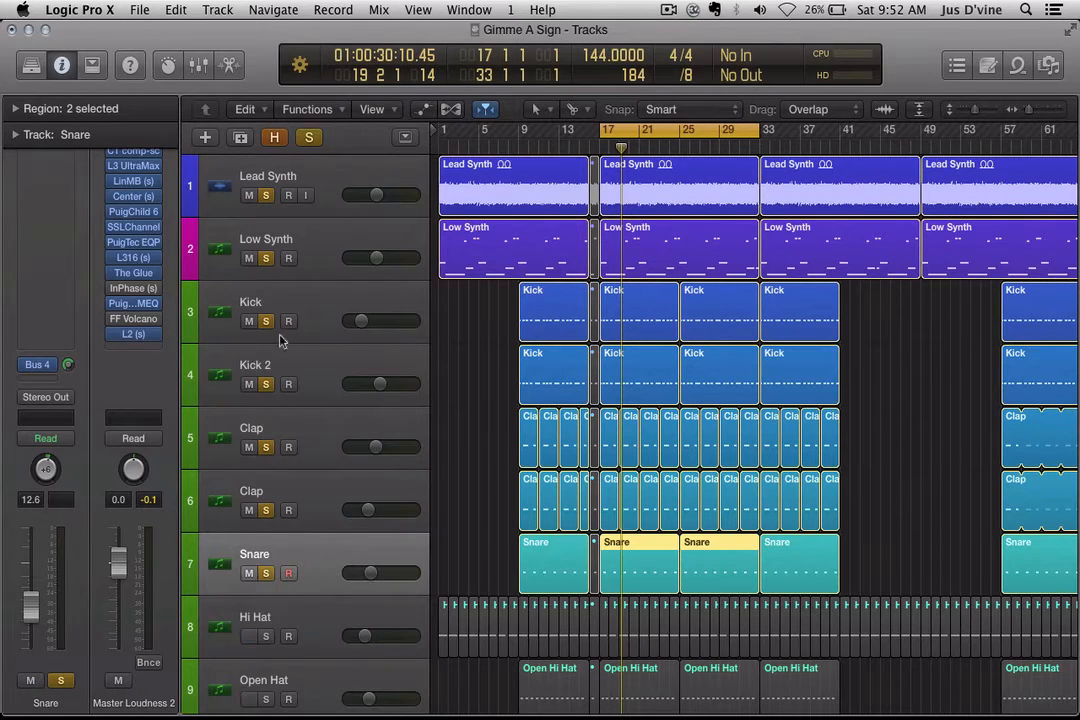
left_click(249, 196)
left_click(250, 259)
key("space")
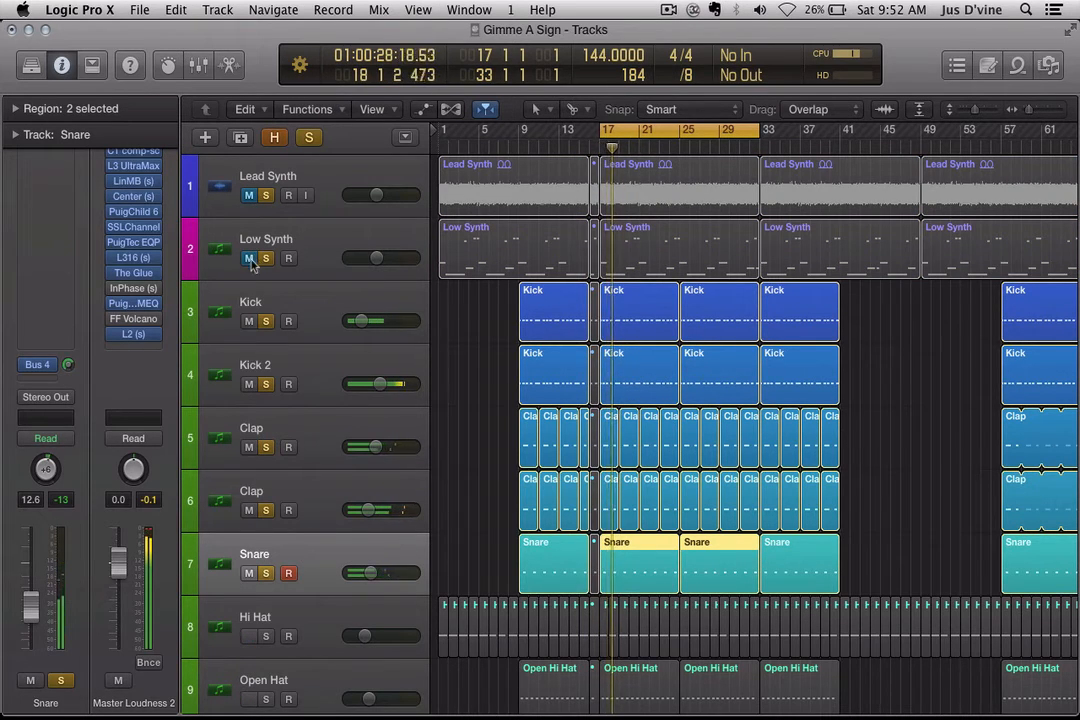
Step: Mute Kick, Kick 2 and both Claps, then unmute all six tracks again
left_click(249, 321)
left_click(249, 384)
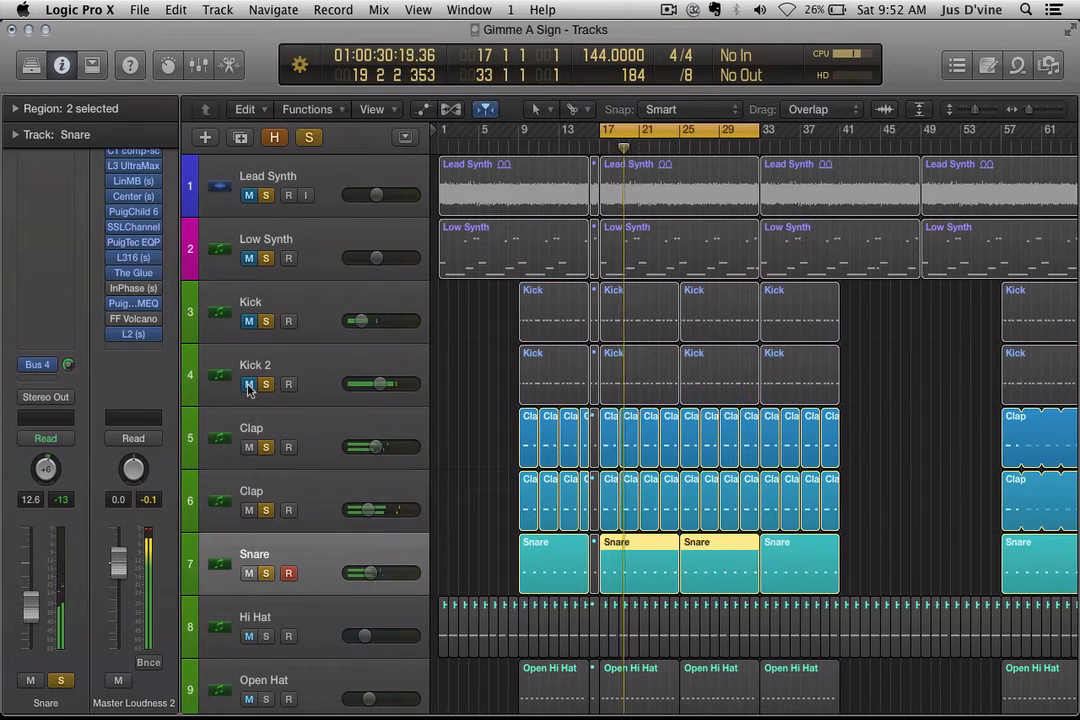
left_click(249, 447)
left_click(250, 510)
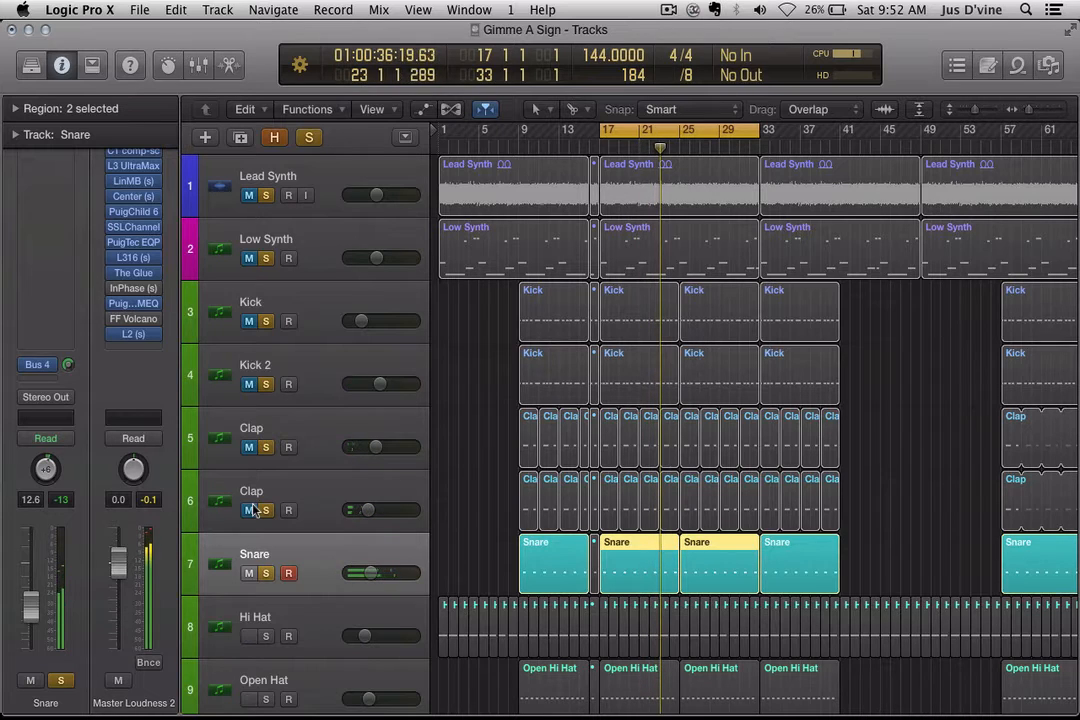
left_click(250, 510)
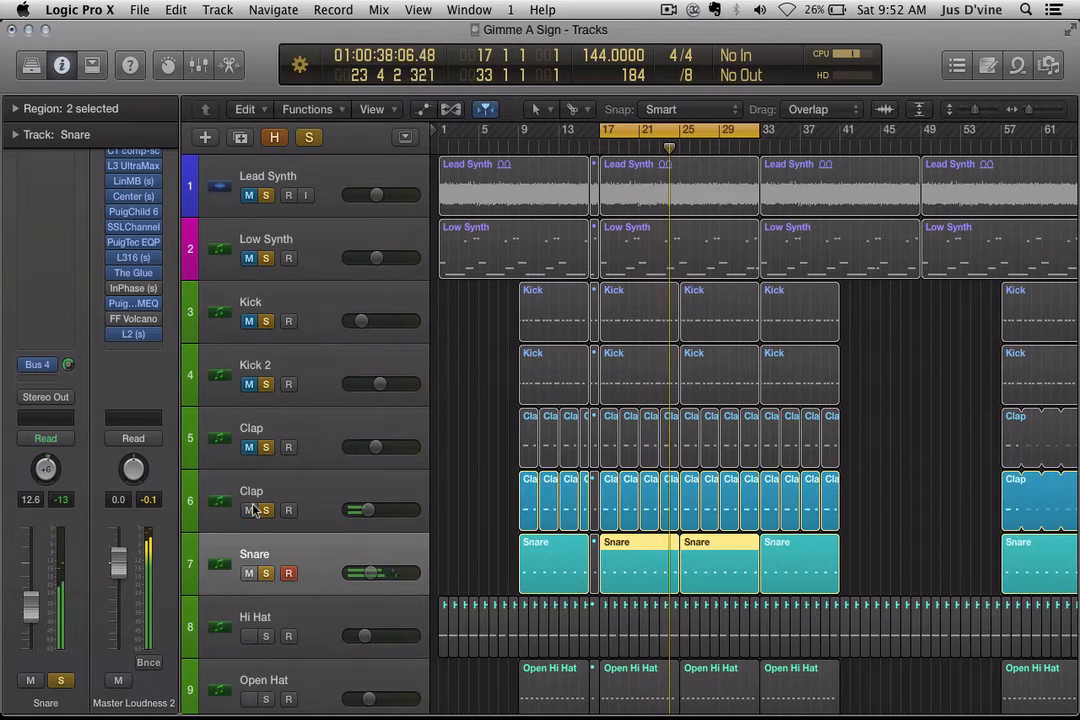
left_click(249, 447)
left_click(249, 384)
left_click(249, 321)
left_click(249, 258)
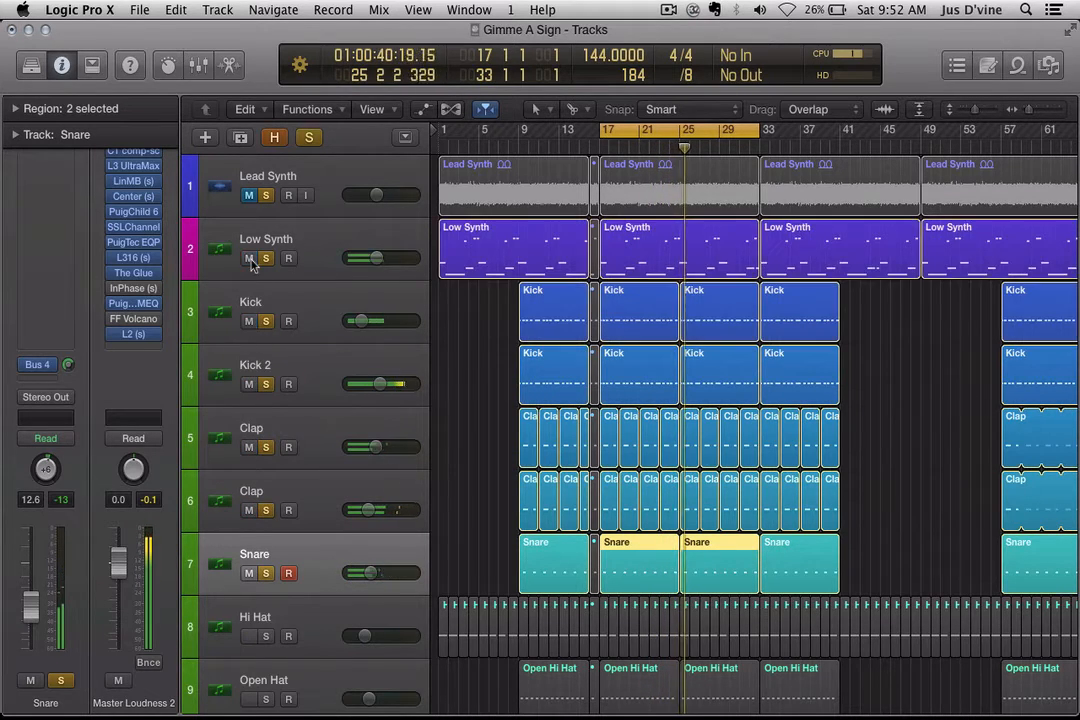
left_click(249, 195)
Step: Shrink the tracks to reveal the Air Horn track and stop playback around bar 29
key("super+Left")
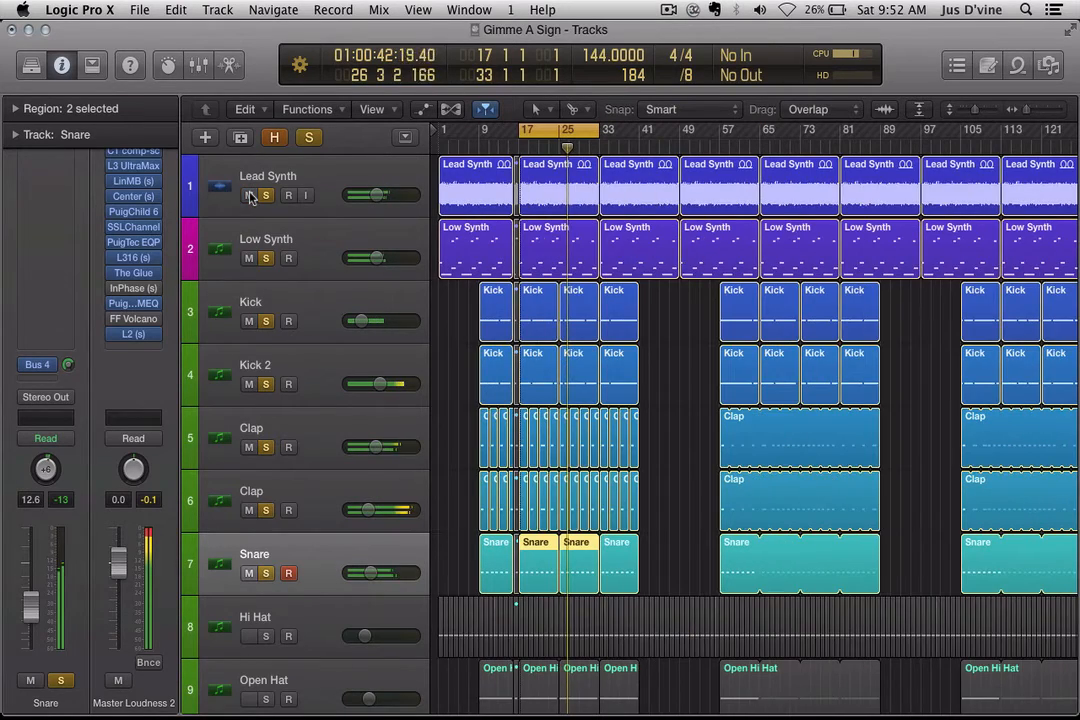
key("super+Up")
key("super+Up")
key("super+Up")
key("super+Right")
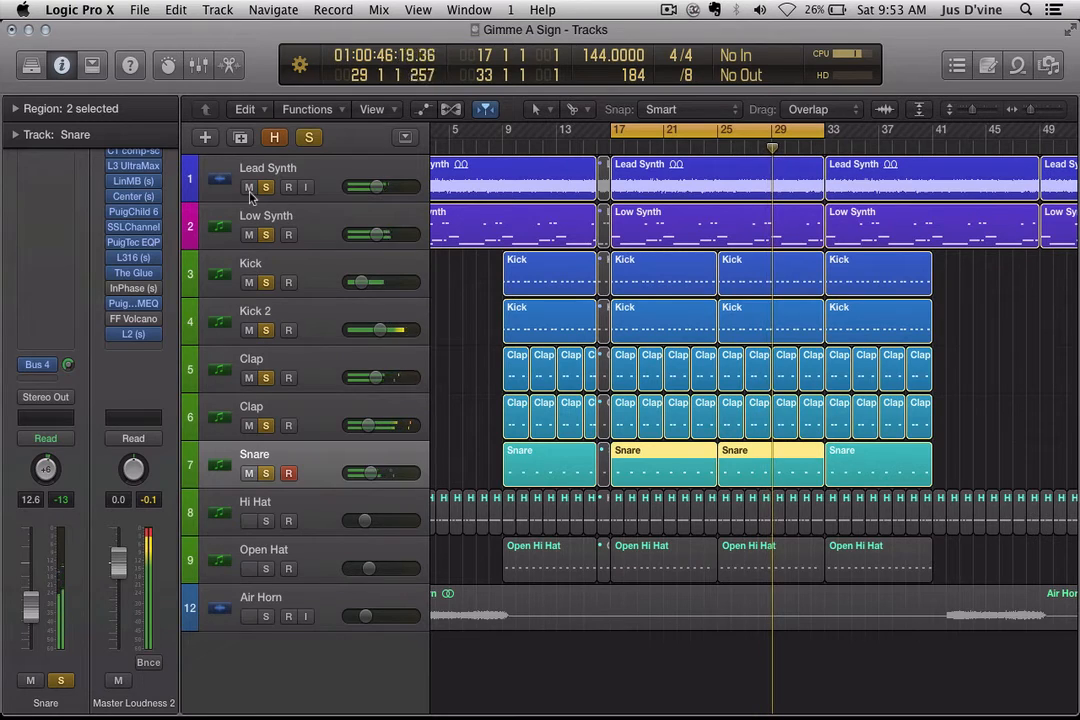
key("space")
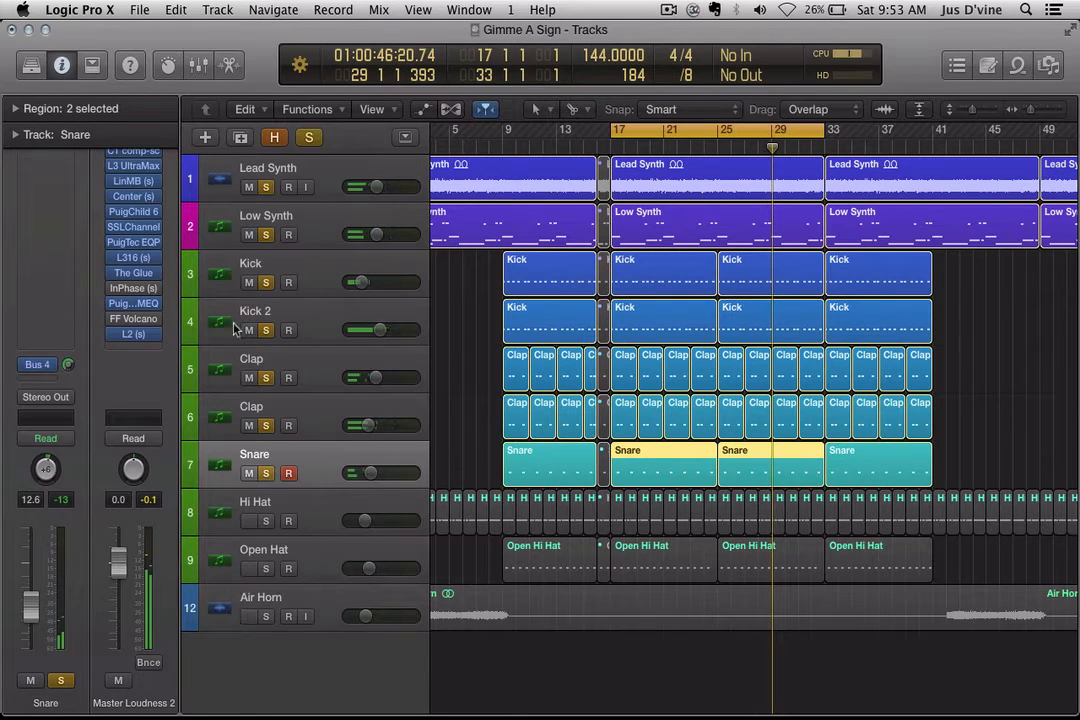
Step: Solo Hi Hat, play from bar 17, then add Snare, both Claps, both Kicks and both synths
left_click(266, 522, "alt")
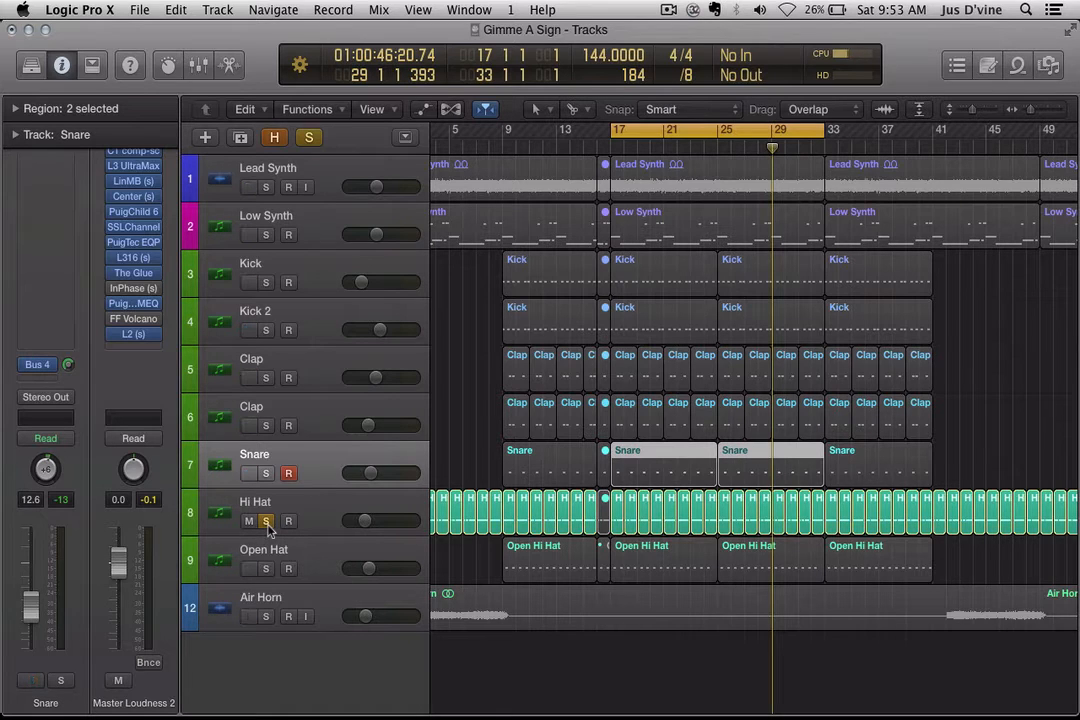
key("shift+space")
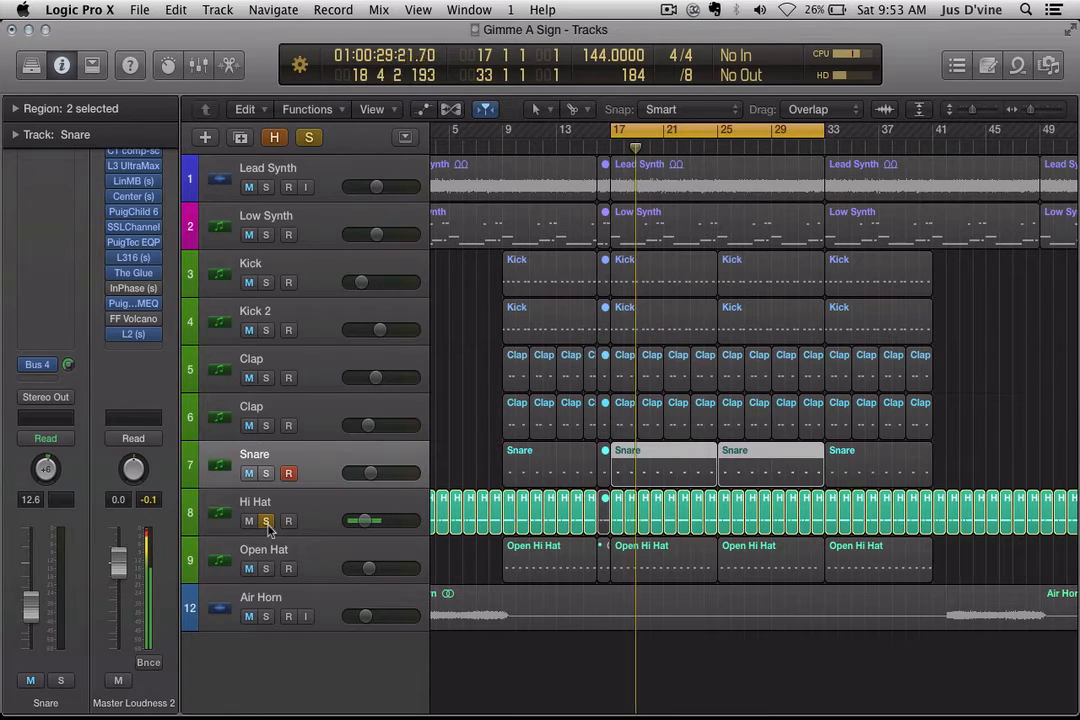
left_click(266, 473)
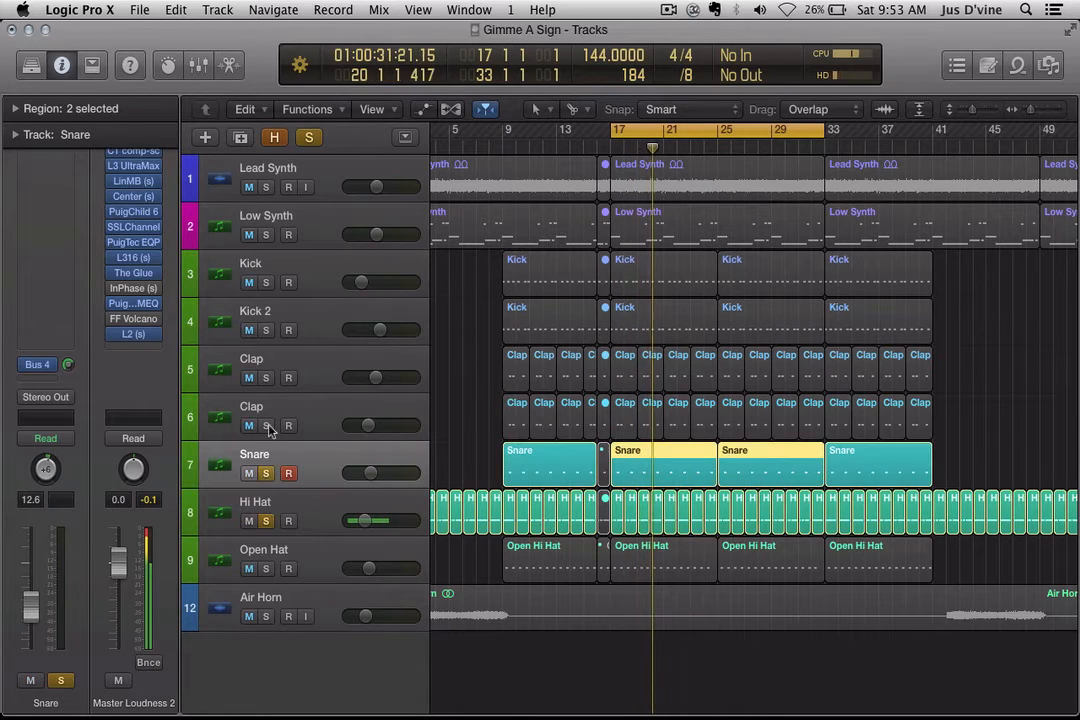
left_click(266, 425)
left_click(266, 378)
left_click(266, 322)
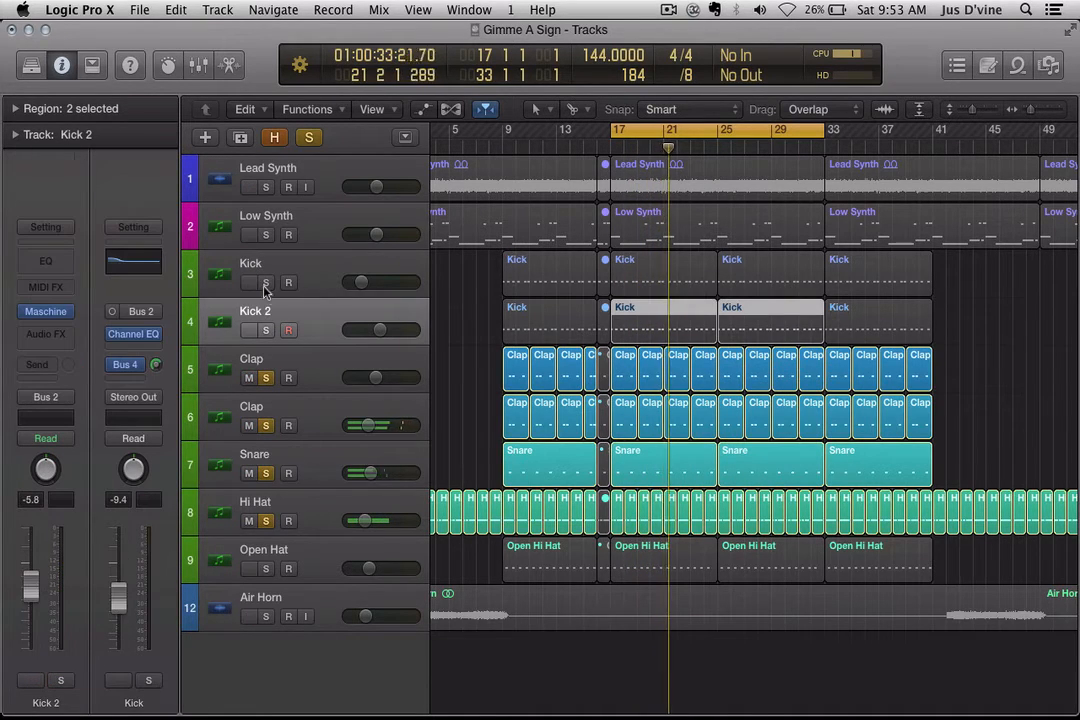
left_click(266, 282)
left_click(266, 330)
left_click(266, 235)
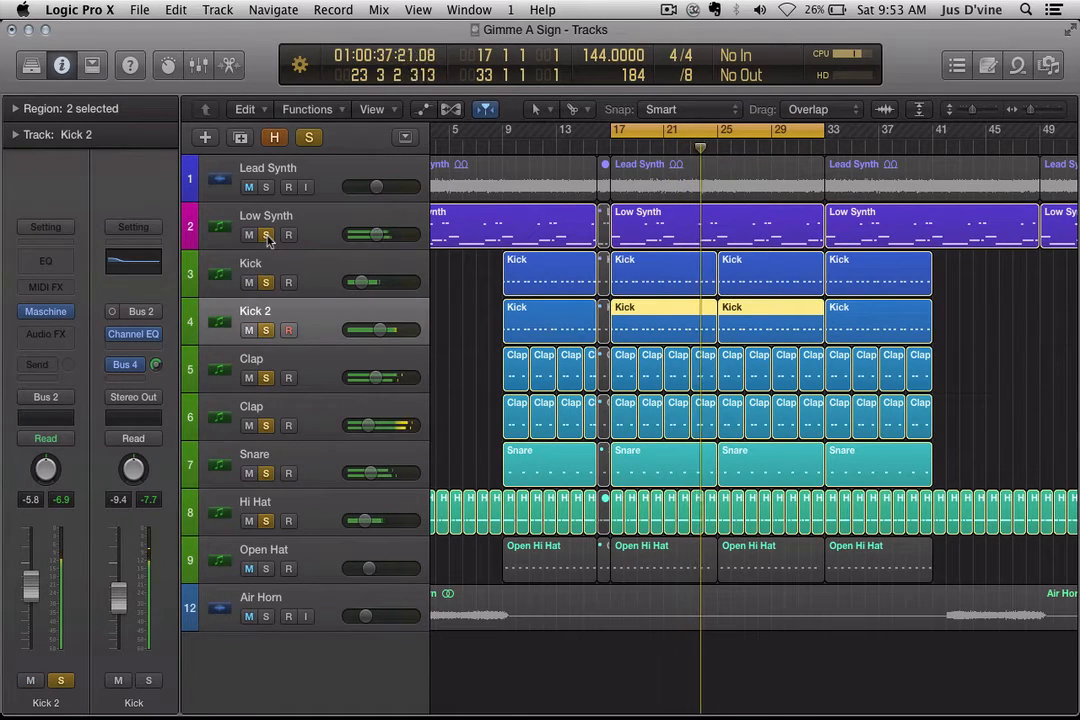
left_click(266, 187)
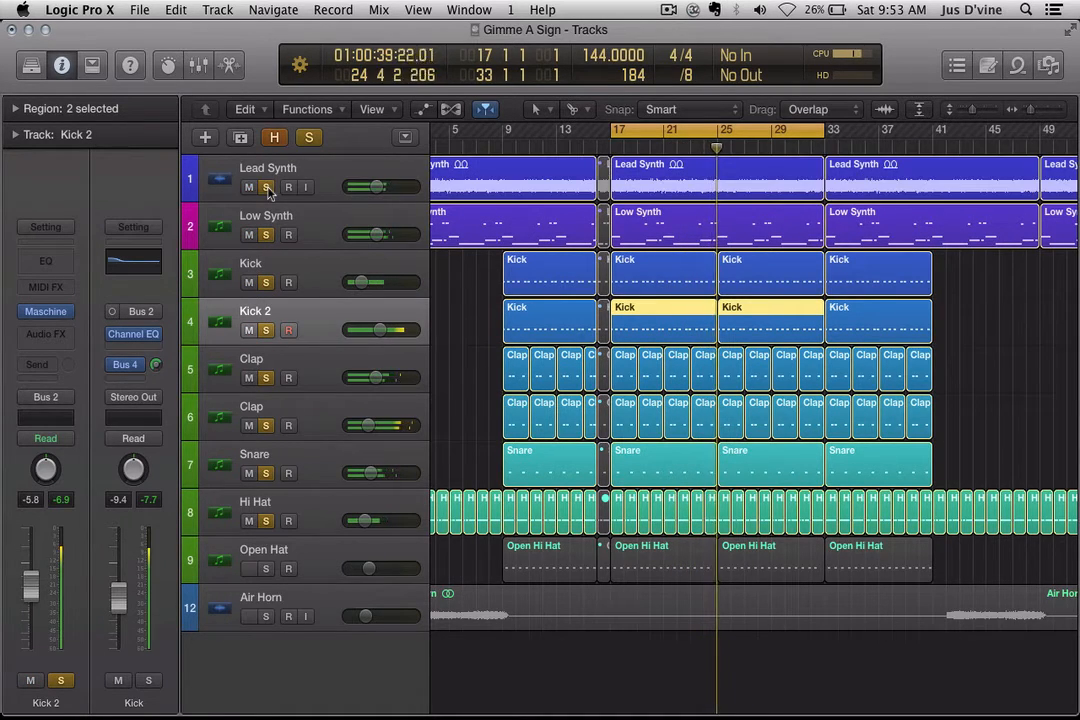
Step: Enlarge the tracks, clear all solos, re-solo only Hi Hat and select its bar 17 region
key("super+Down")
key("super+Right")
key("super+Right")
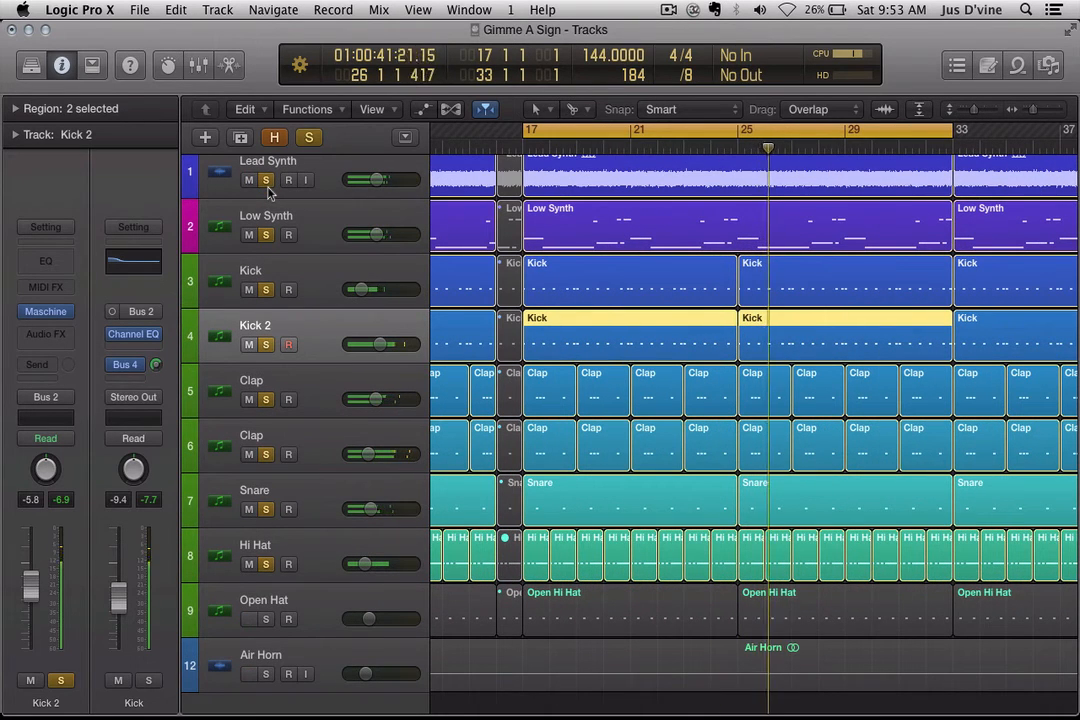
key("t")
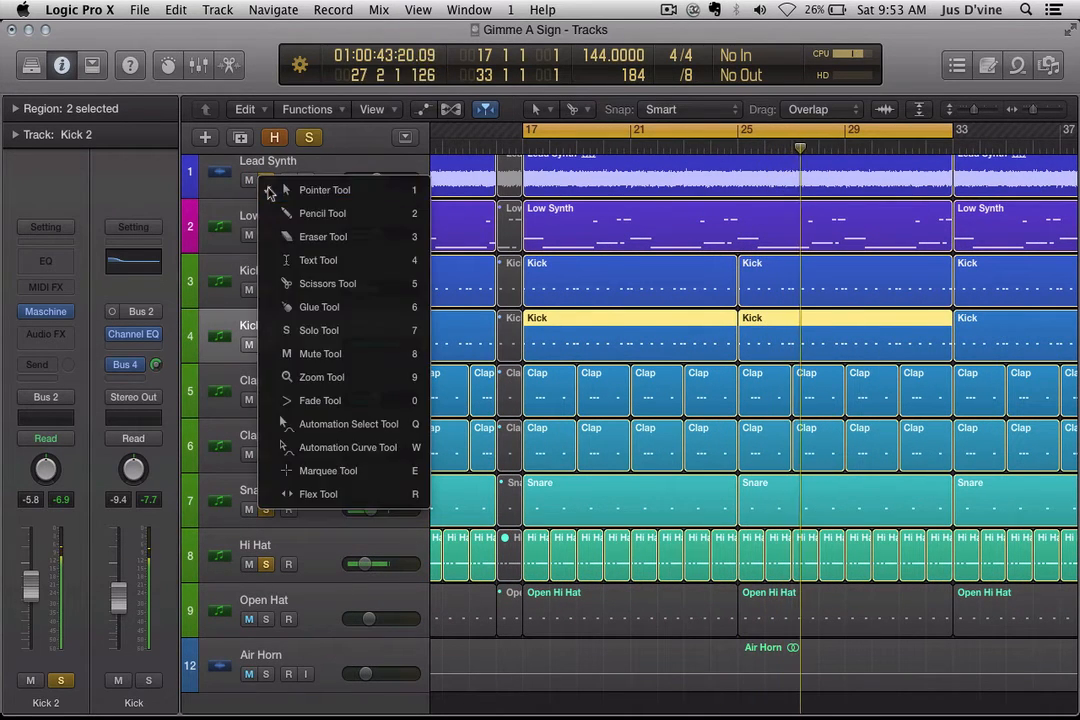
key("Escape")
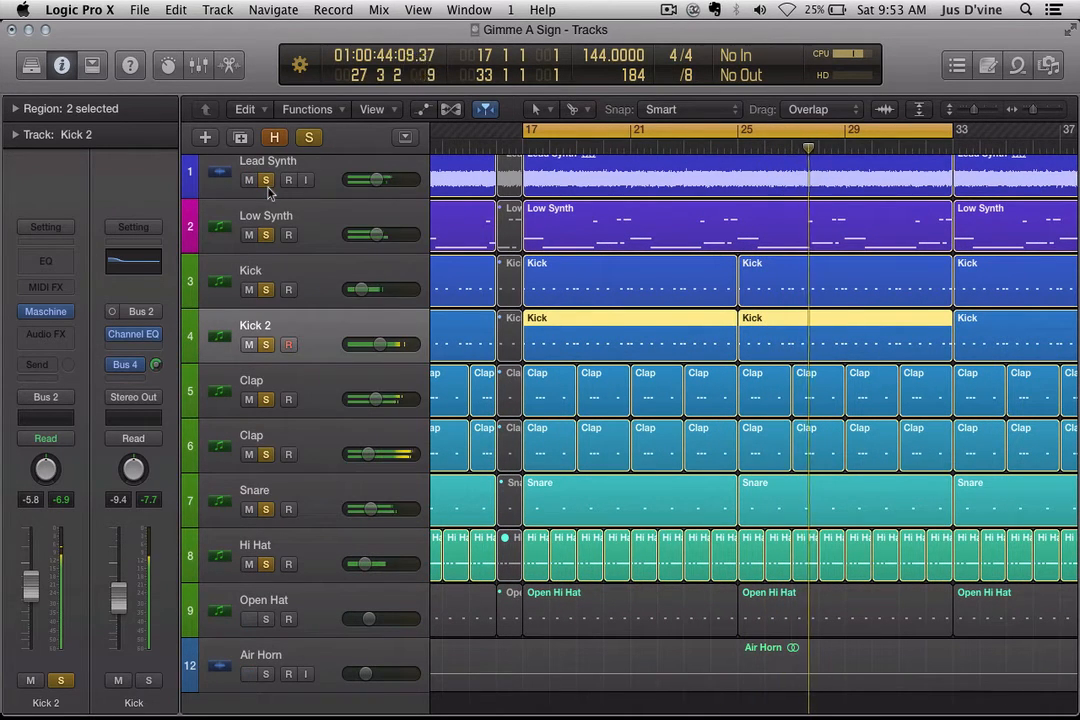
left_click(266, 565, "alt")
left_click(266, 565)
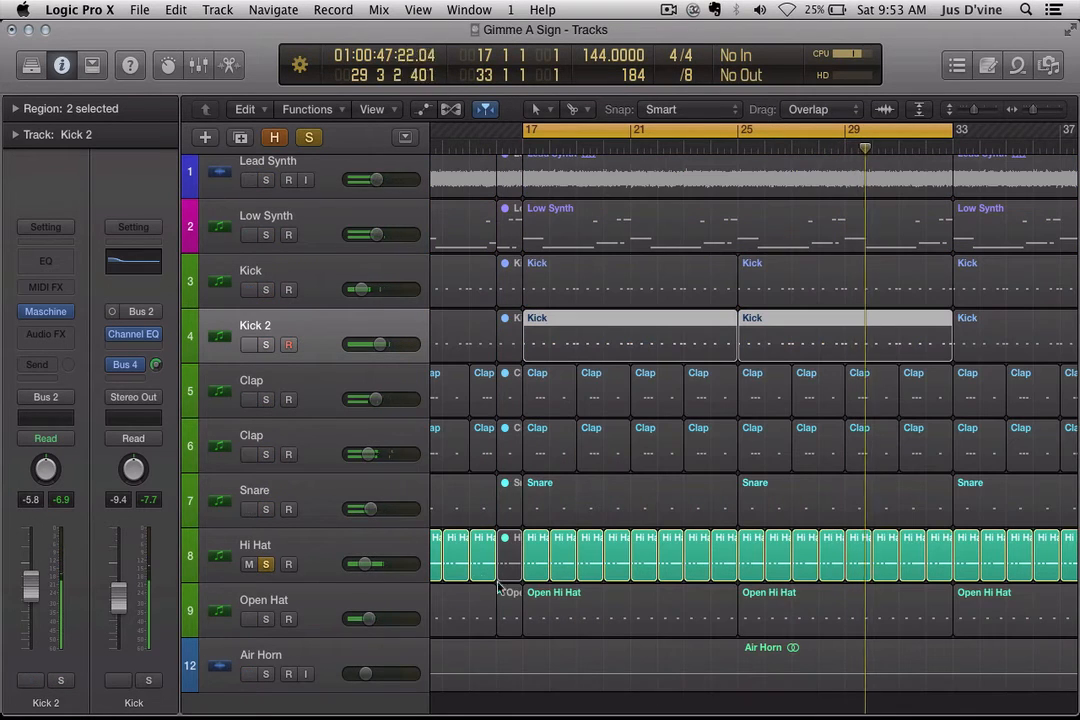
left_click(537, 563)
Step: Open the bar 17 Hi Hat region in the Piano Roll, zoom into its C3 roll, and play it briefly
double_click(537, 563)
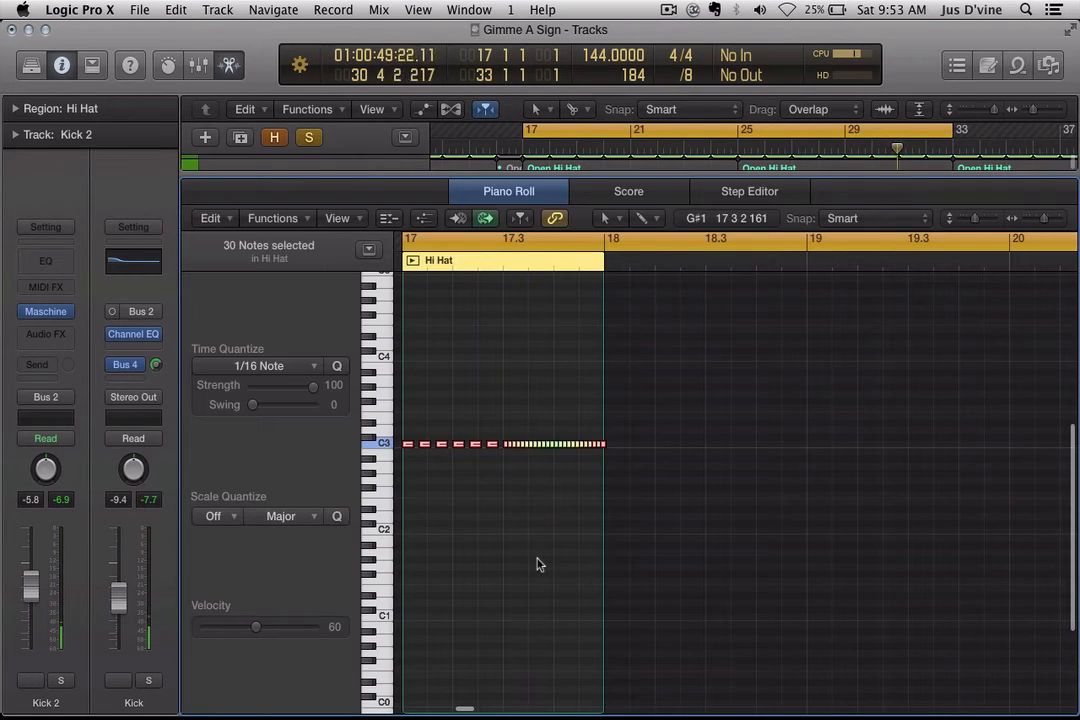
key("super+Right")
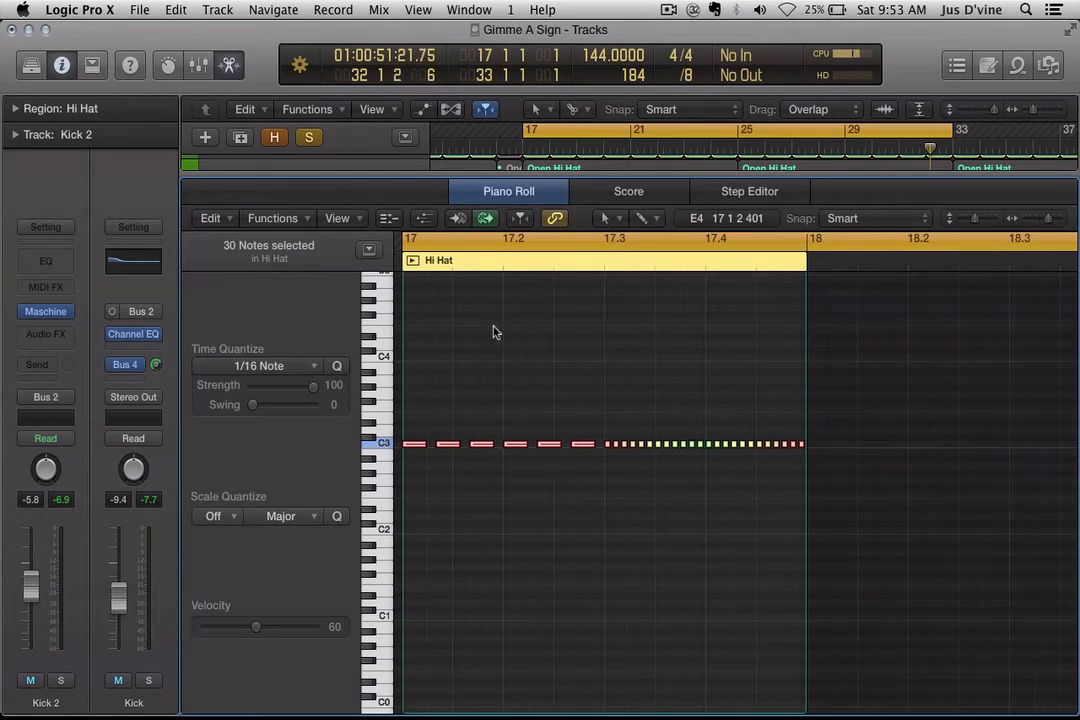
left_click(493, 332)
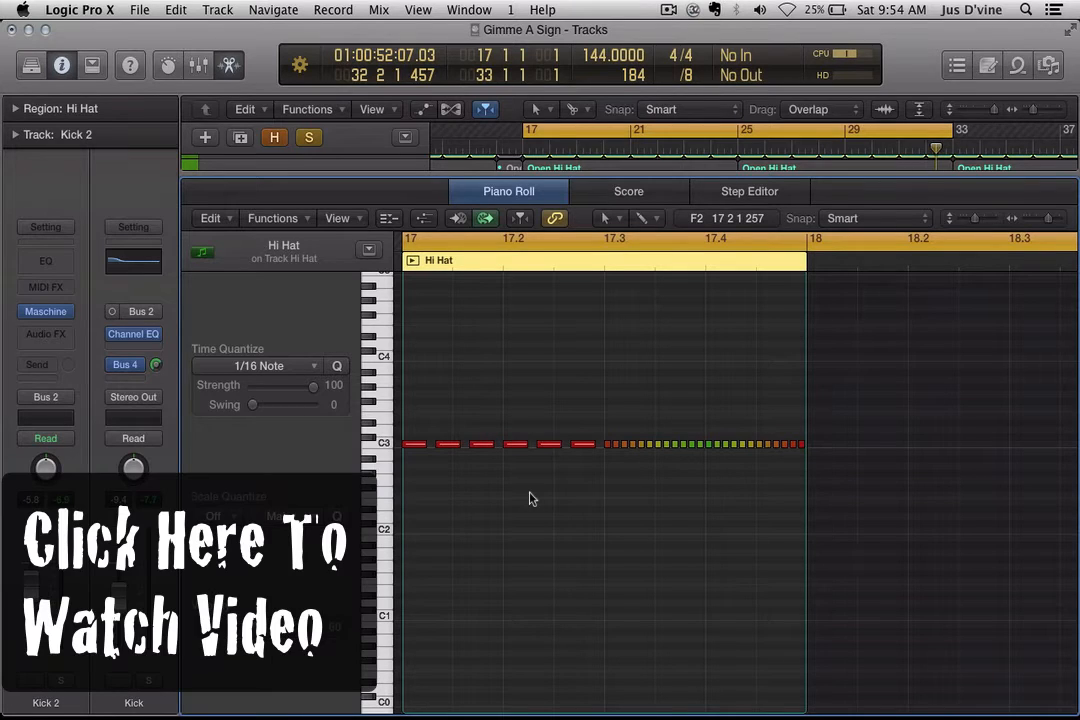
left_click(685, 74)
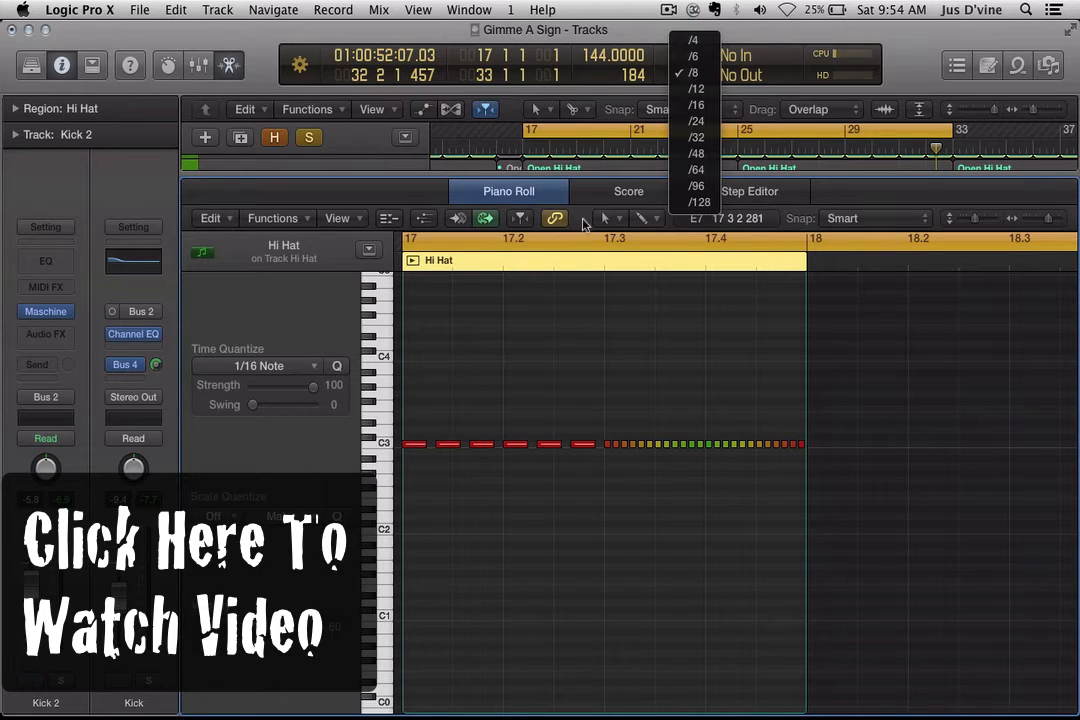
left_click(608, 32)
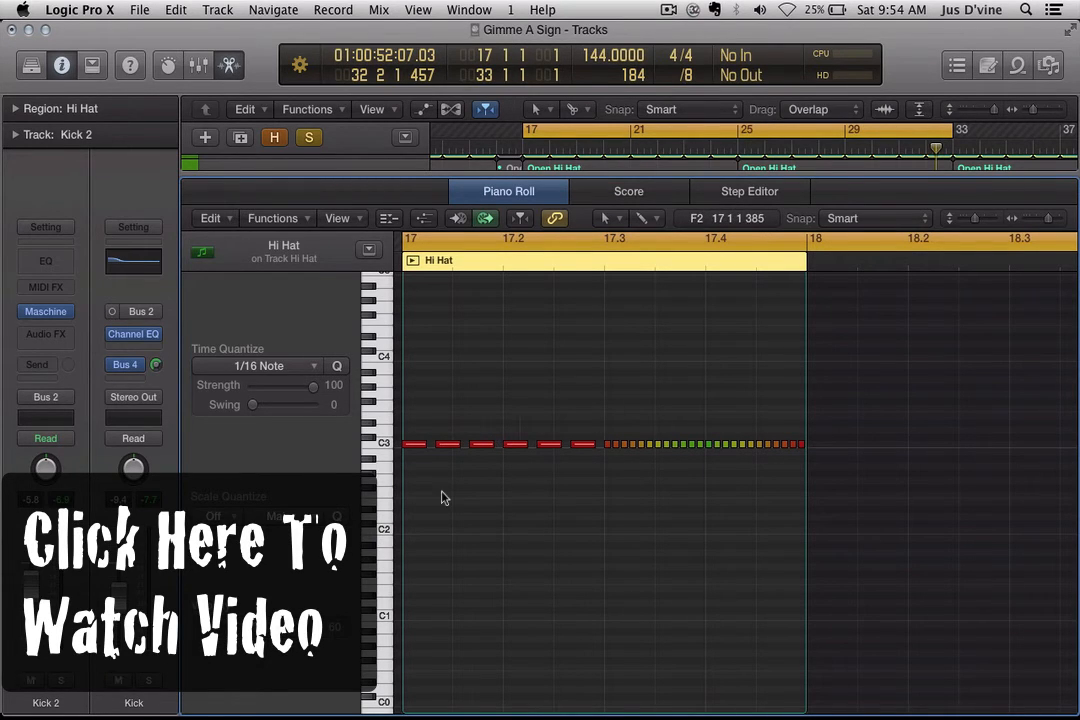
key("space")
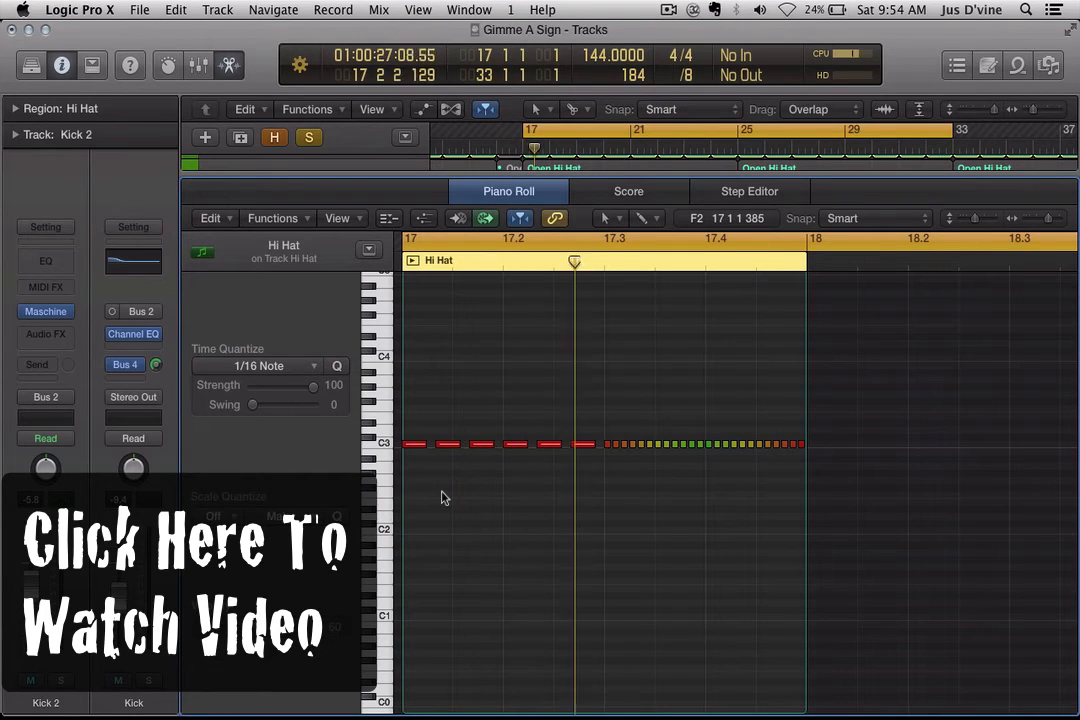
key("space")
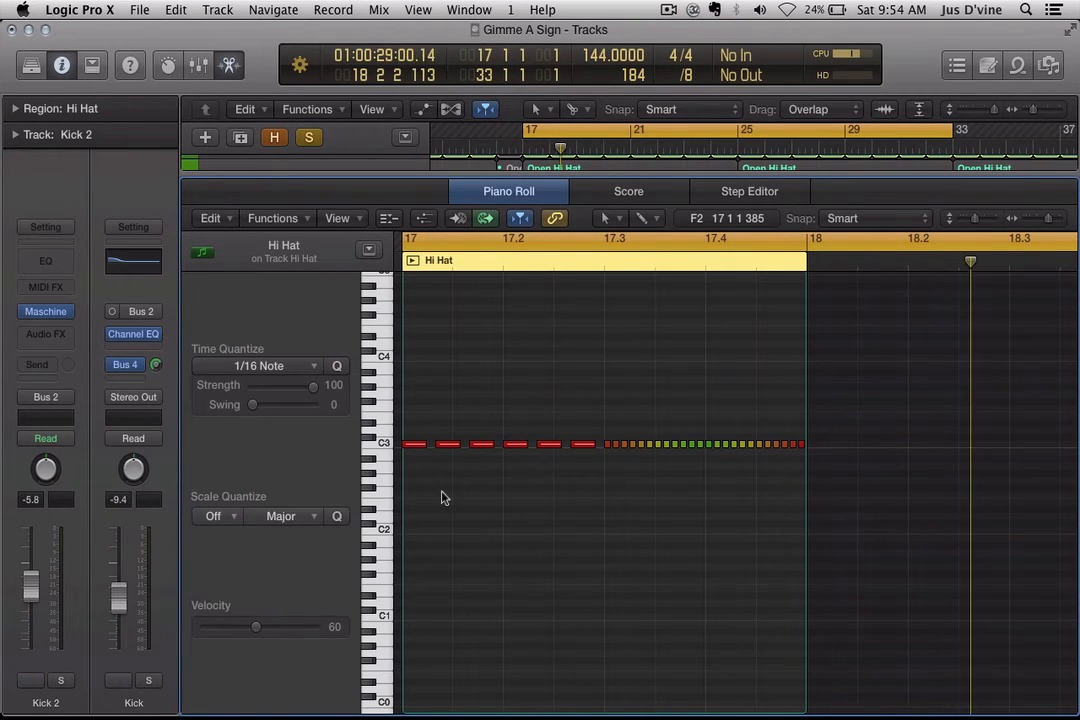
Step: Return from the Mixer to the Tracks view and clear all track solos, including Open Hat
key("x")
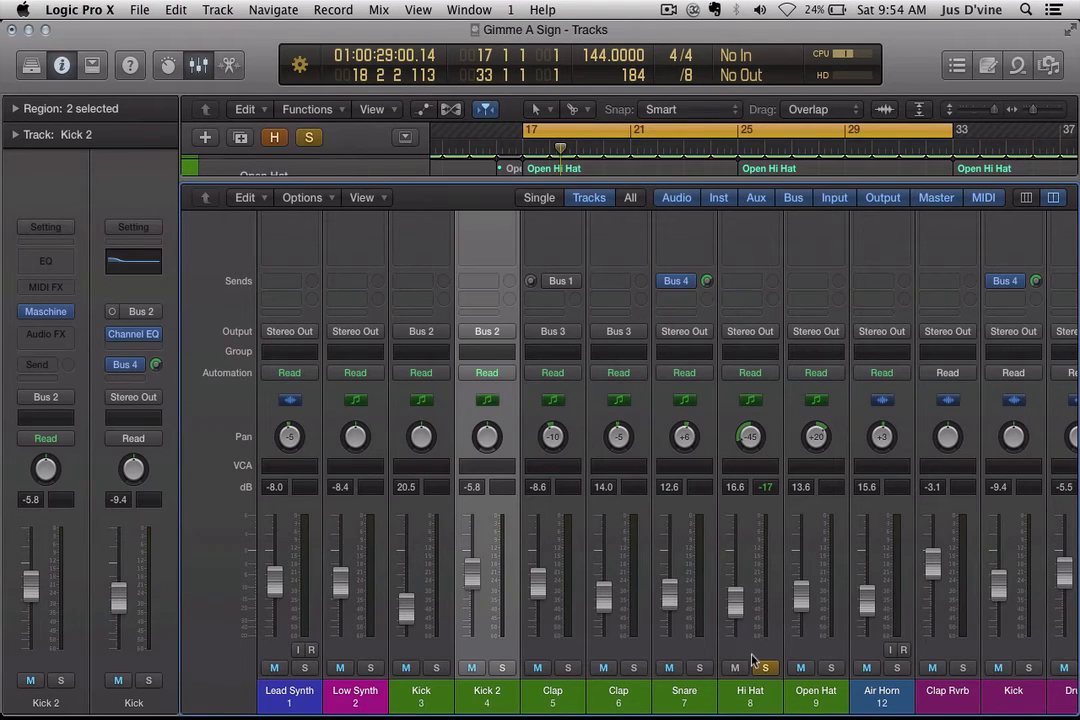
key("x")
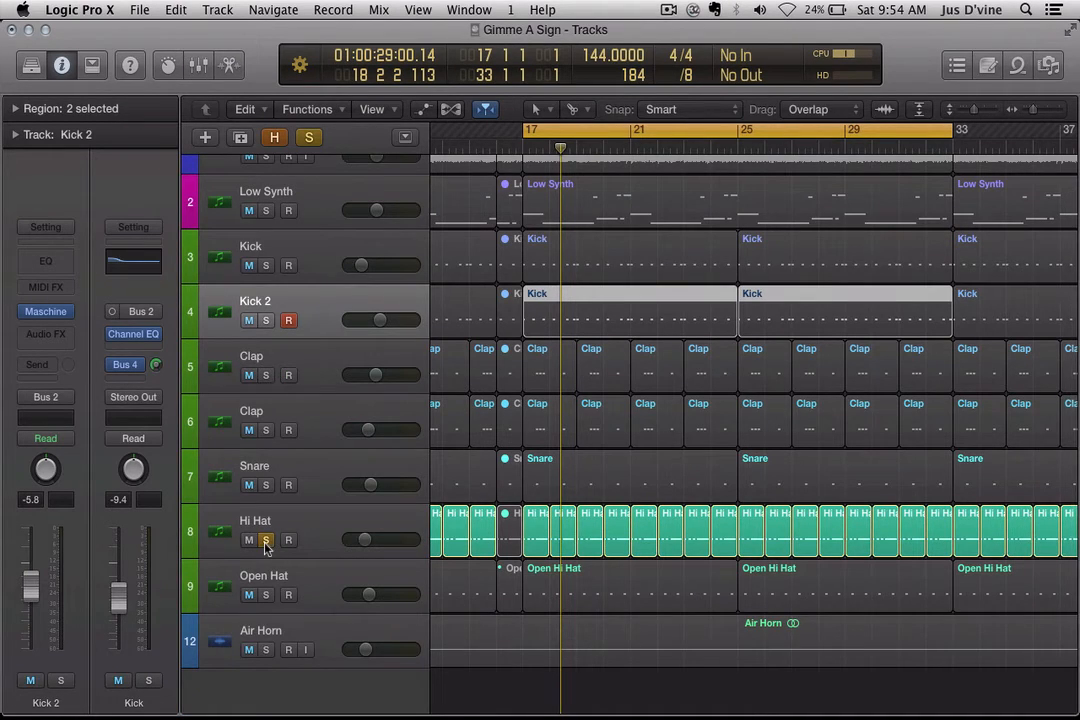
left_click(265, 594)
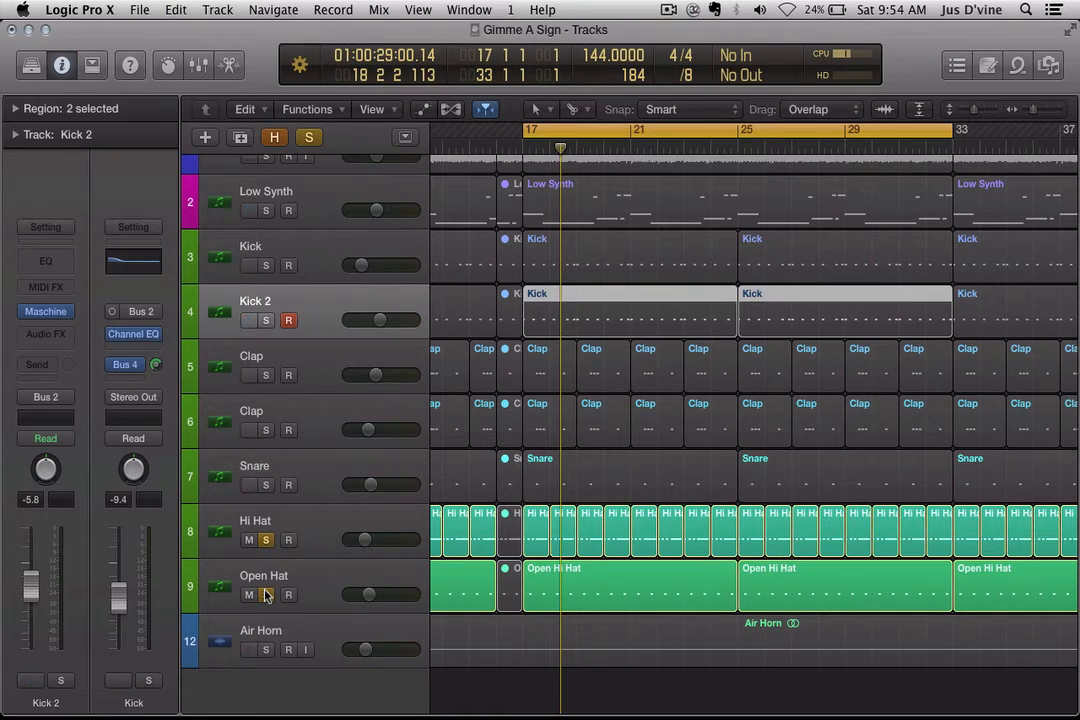
left_click(265, 594)
Step: Mute the Air Horn track and play from bar 17, zoomed out to the whole arrangement
left_click(249, 650)
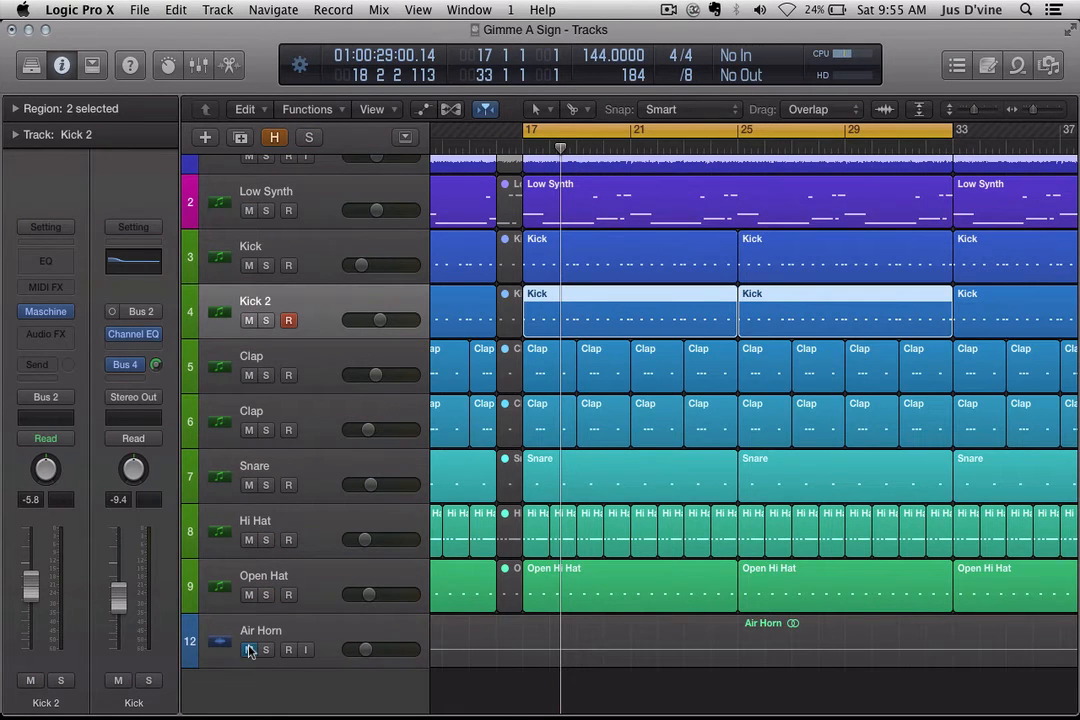
key("space")
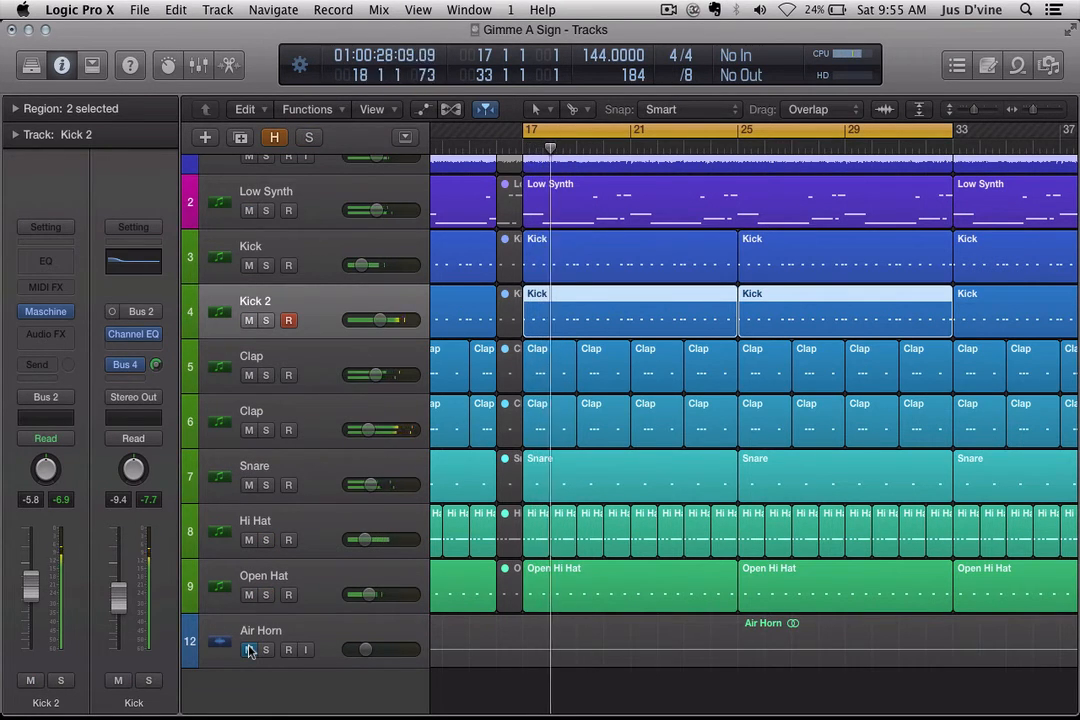
key("super+Left")
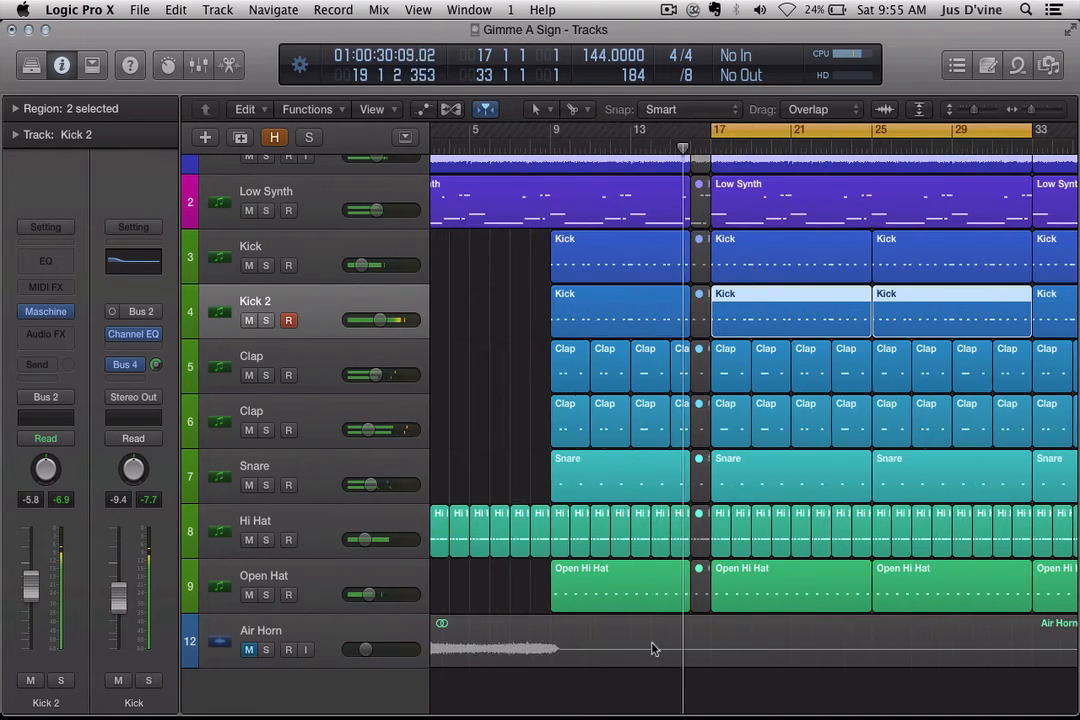
key("super+Left")
key("super+Left")
key("super+Up")
key("super+Left")
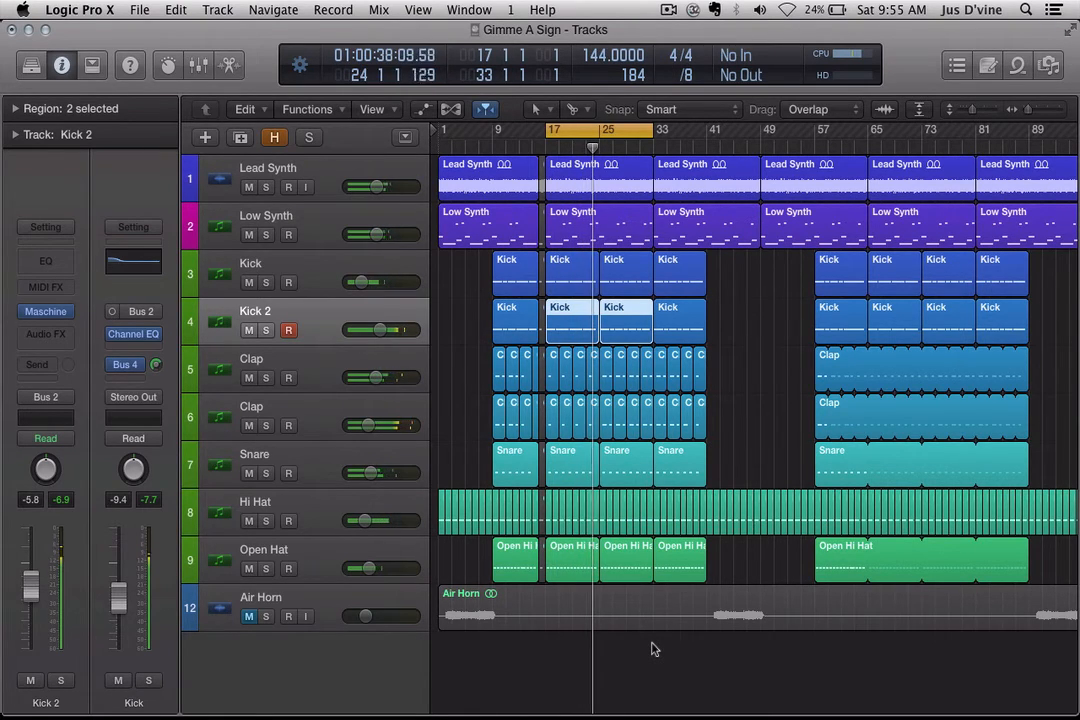
Step: Switch off the Cycle loop, unmute Air Horn and turn the computer's volume up
key("c")
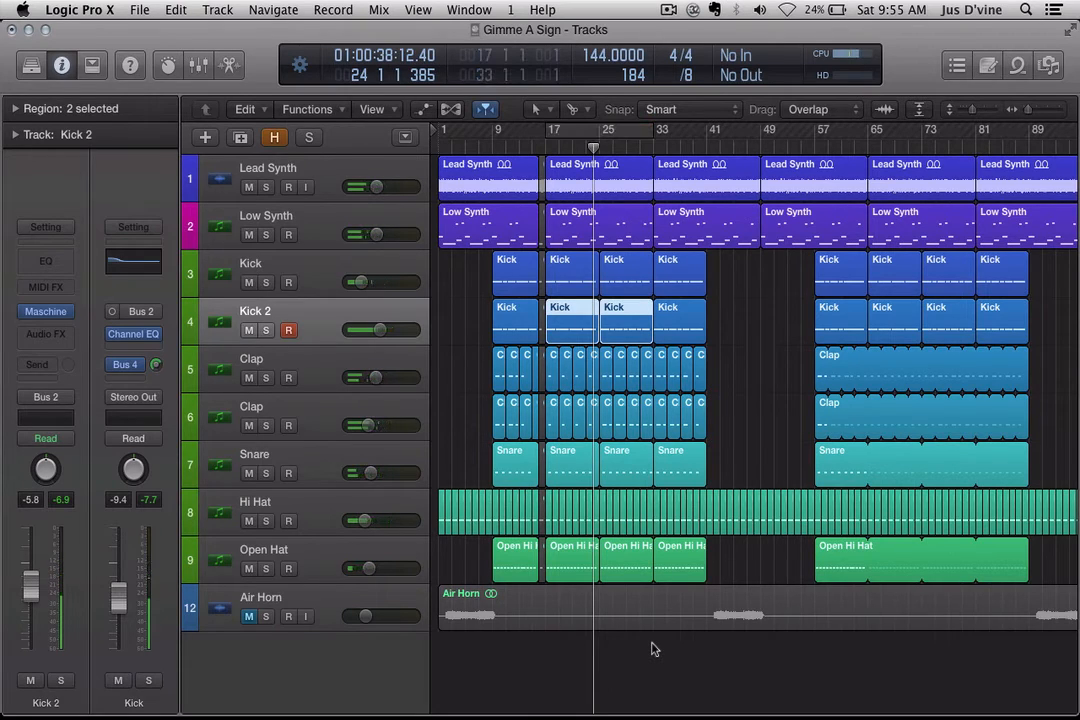
left_click(249, 616)
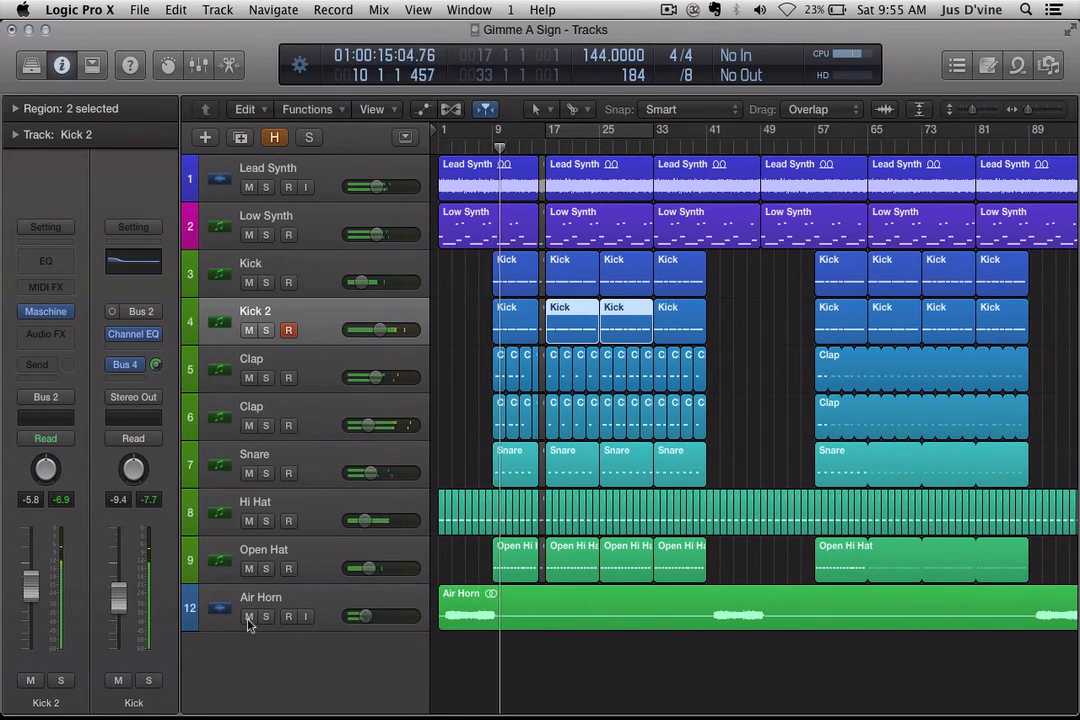
key("XF86AudioLowerVolume")
key("XF86AudioRaiseVolume")
key("XF86AudioRaiseVolume")
key("XF86AudioRaiseVolume")
key("XF86AudioRaiseVolume")
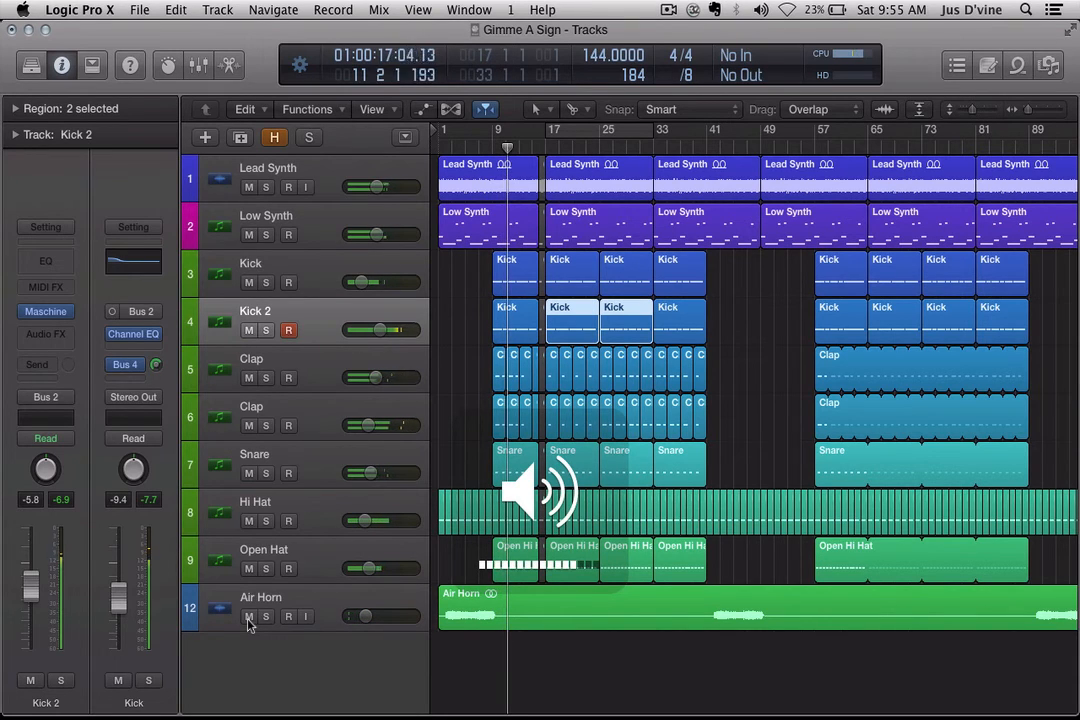